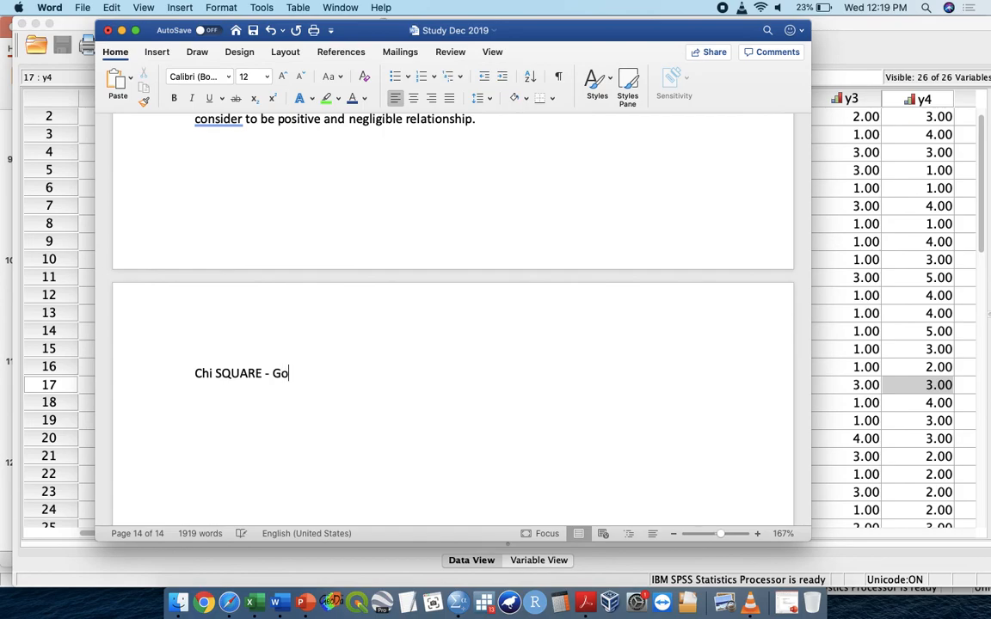
Complete the heading as "Chi SQUARE – Goodness of Fit (testing the difference of PROPOTION/ RATE)".
{"action": "key", "text": "BackSpace"}
{"action": "type", "text": "dne"}
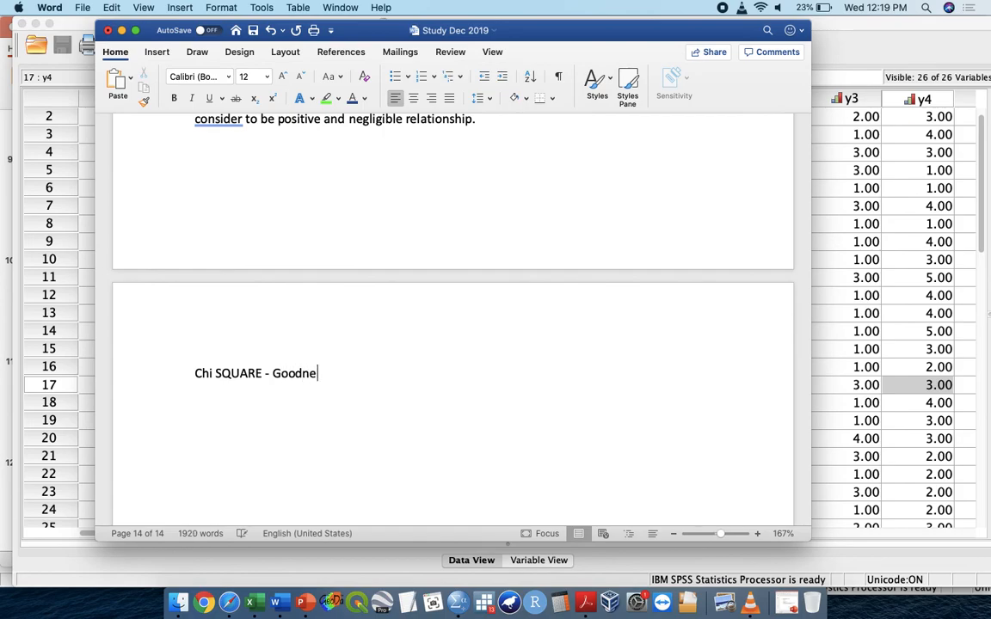
{"action": "type", "text": "ss of Fit "}
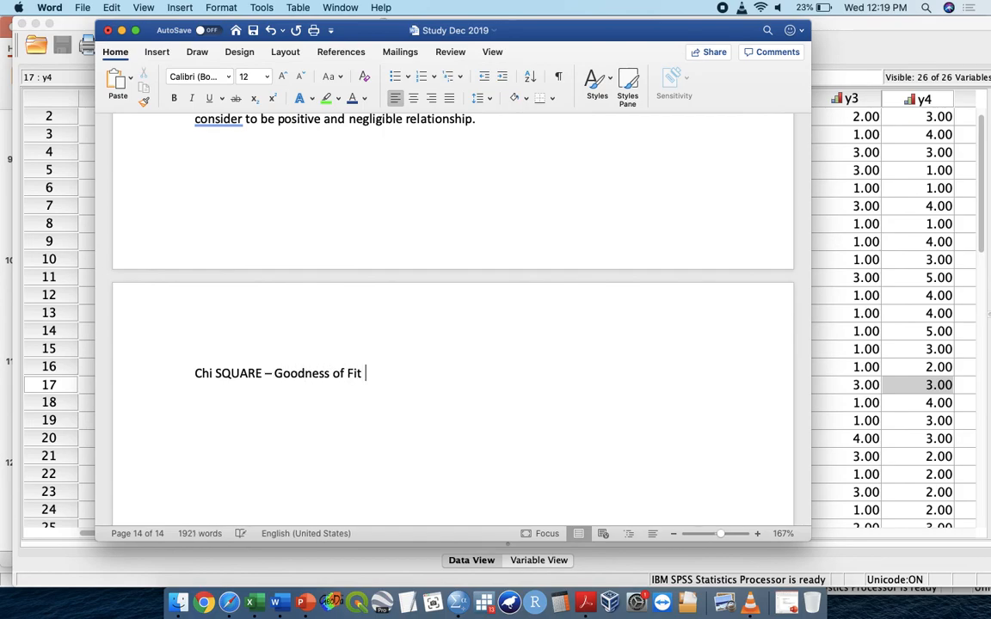
{"action": "type", "text": "(testing the "}
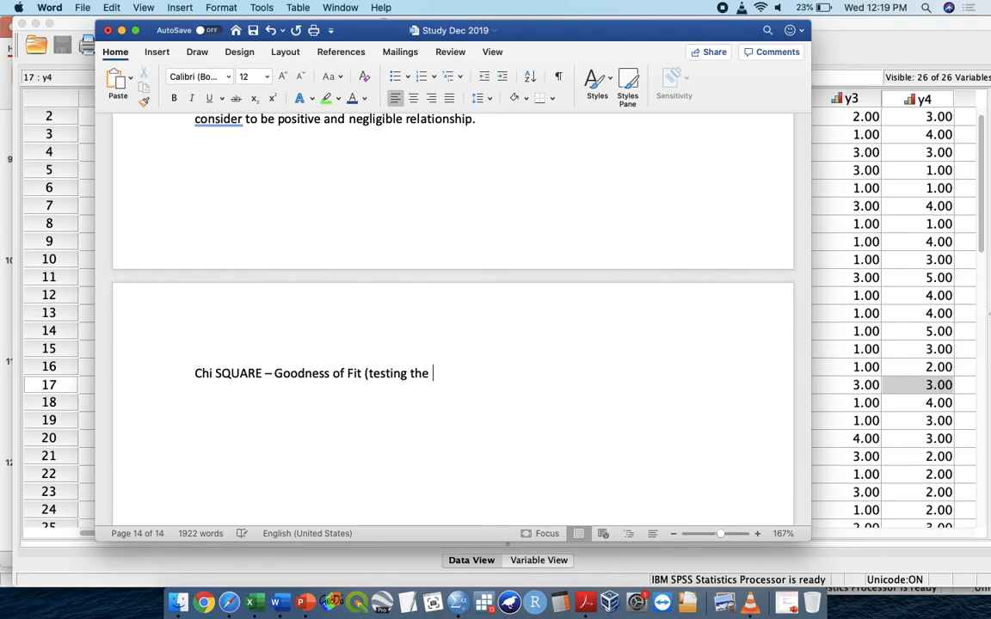
{"action": "type", "text": "difference of"}
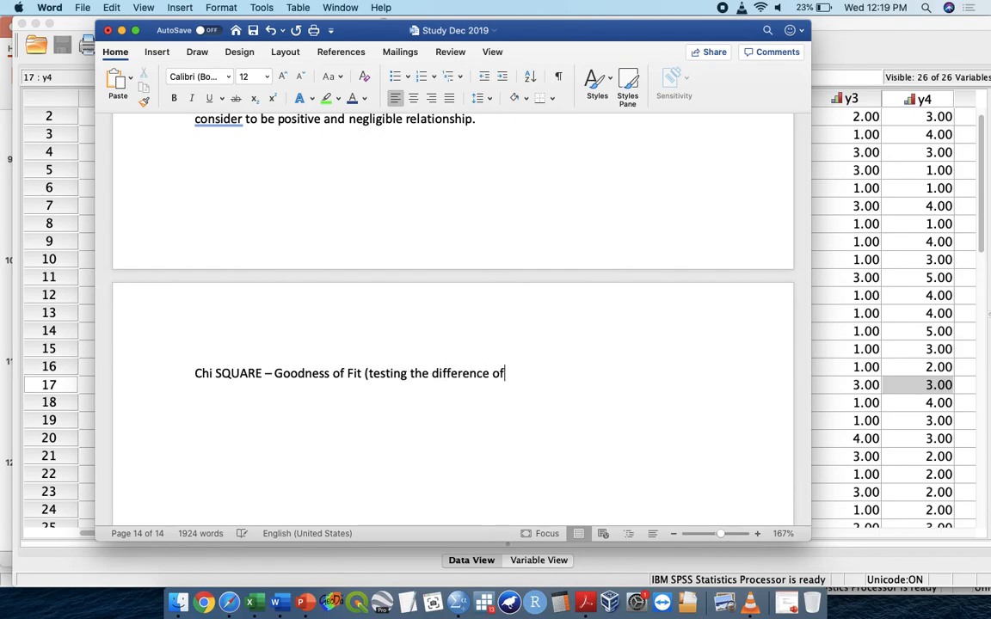
{"action": "type", "text": " PROPOTION/ RATE)"}
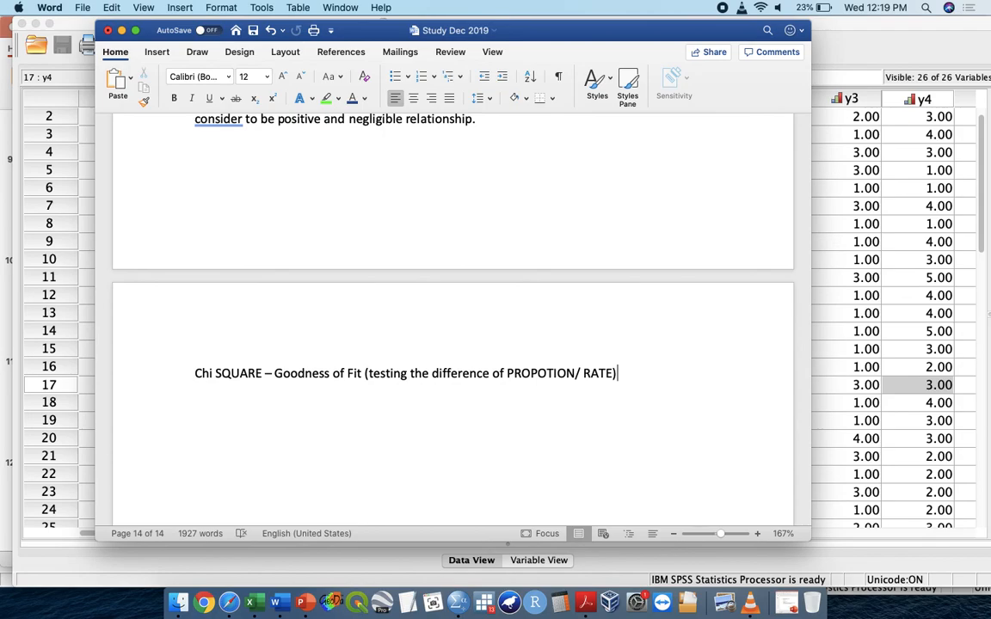
Add the line "Testing the differences between the male rate and female rate" below the heading.
{"action": "key", "text": "Return"}
{"action": "type", "text": "Testing th"}
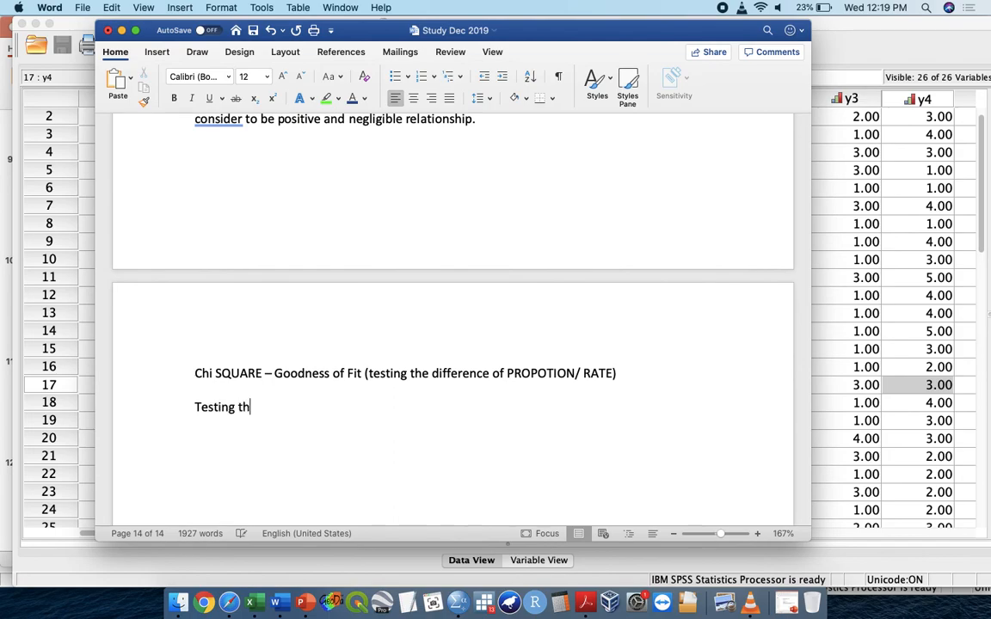
{"action": "type", "text": "e differences betw"}
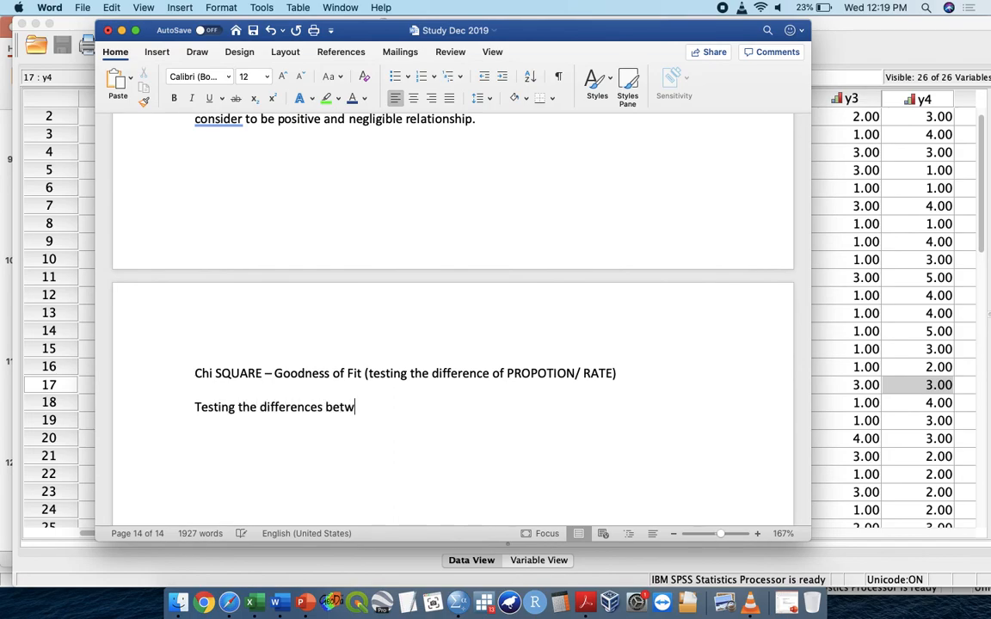
{"action": "type", "text": "een the male "}
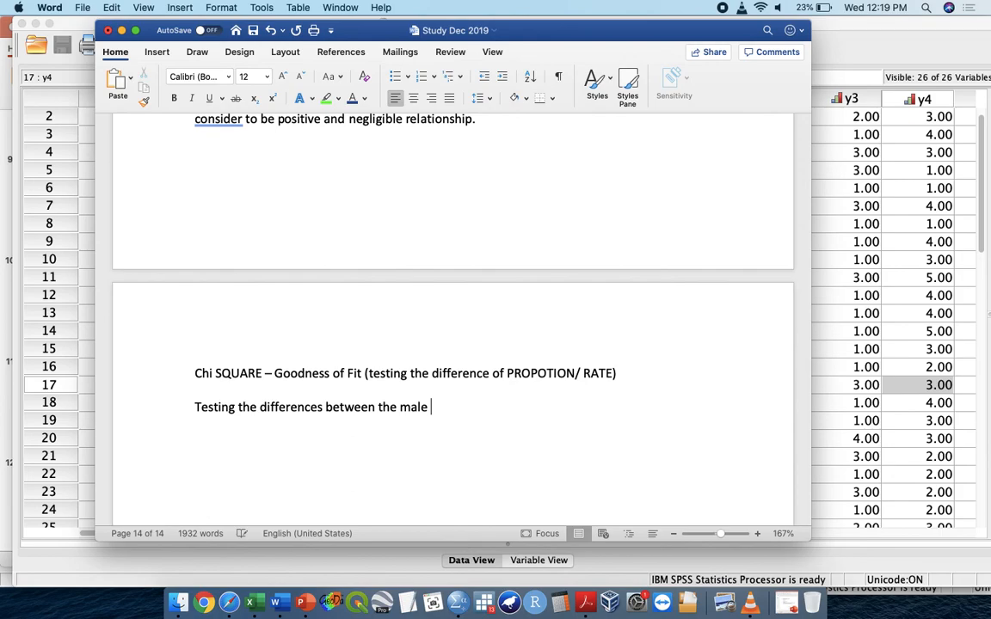
{"action": "type", "text": "pop"}
{"action": "key", "text": "BackSpace"}
{"action": "key", "text": "BackSpace"}
{"action": "key", "text": "BackSpace"}
{"action": "type", "text": "rate"}
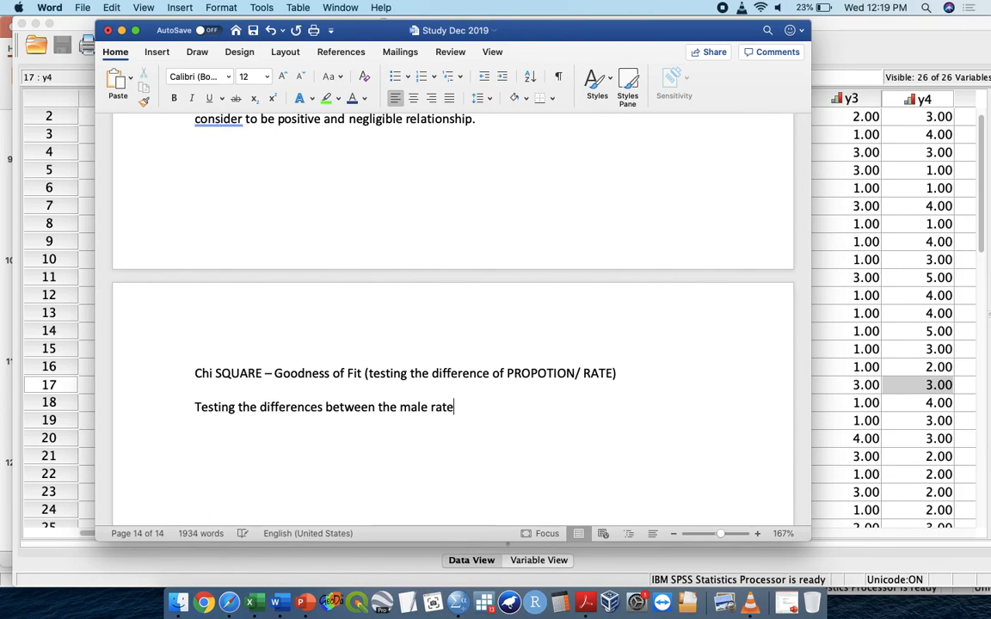
{"action": "type", "text": " and female "}
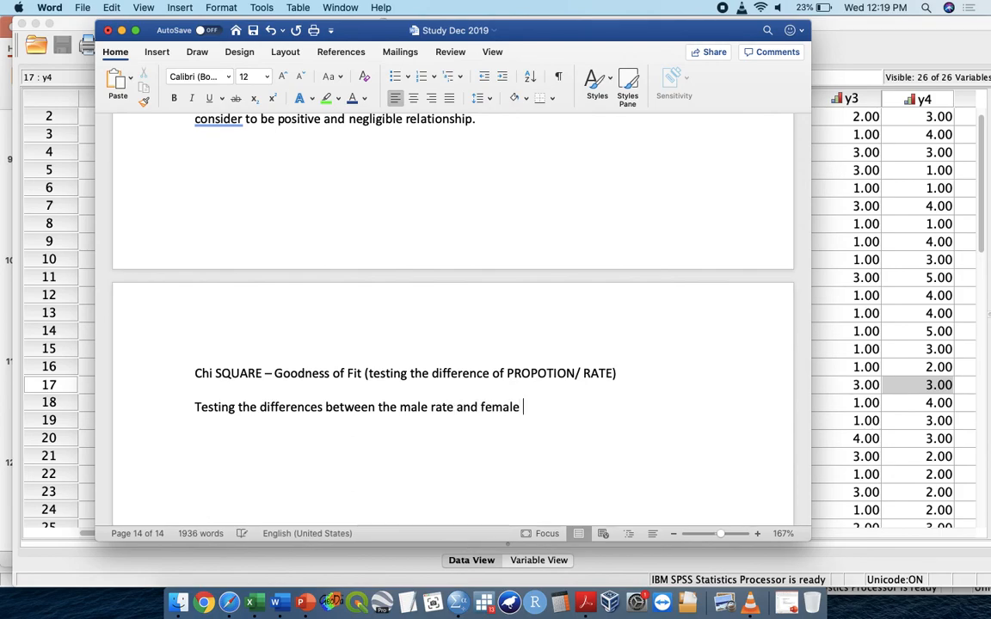
{"action": "type", "text": "rate"}
Add a "Step 1" section with the line "Null: Proption of male and female are similar".
{"action": "key", "text": "Return"}
{"action": "type", "text": "Step 1"}
{"action": "key", "text": "shift+Return"}
{"action": "type", "text": "Nu"}
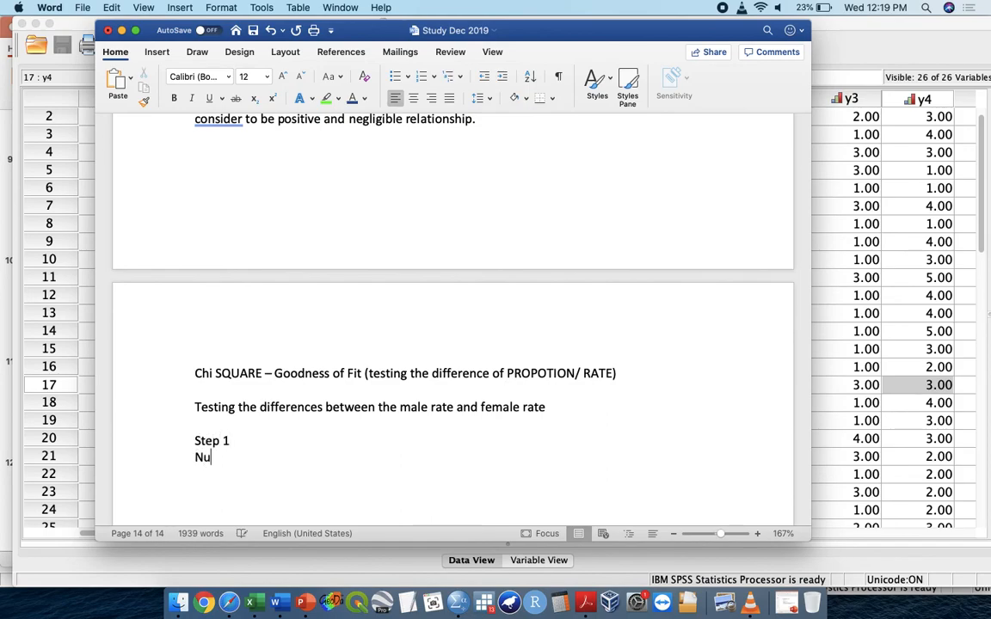
{"action": "type", "text": "ll: Proption of male and female "}
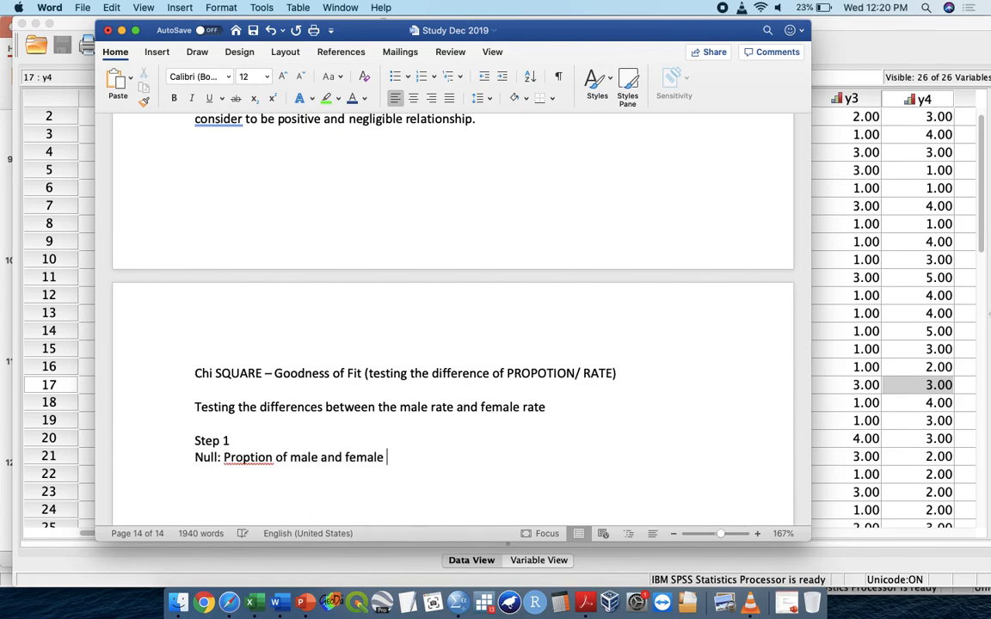
{"action": "type", "text": "are similar"}
Add "Alternative: Proportion of male and female are NOT similar" and replace the misspelled word in the null line with "Portion".
{"action": "key", "text": "Return"}
{"action": "type", "text": "Alternative: Proportt"}
{"action": "key", "text": "BackSpace"}
{"action": "type", "text": "ion of male and female are NOT similar"}
{"action": "key", "text": "Return"}
{"action": "key", "text": "Return"}
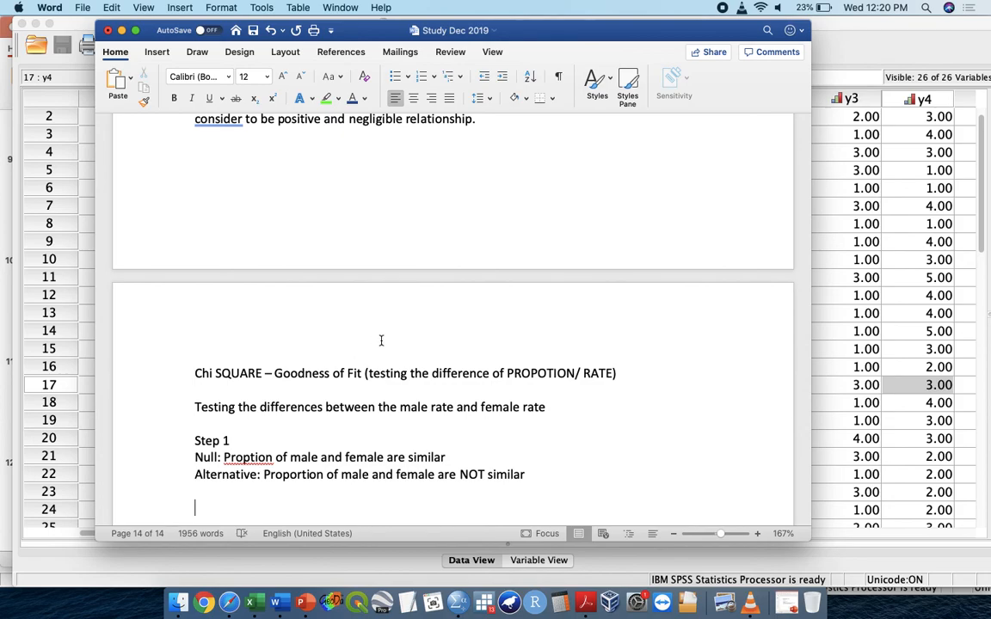
{"action": "right_click", "coordinate": [261, 460]}
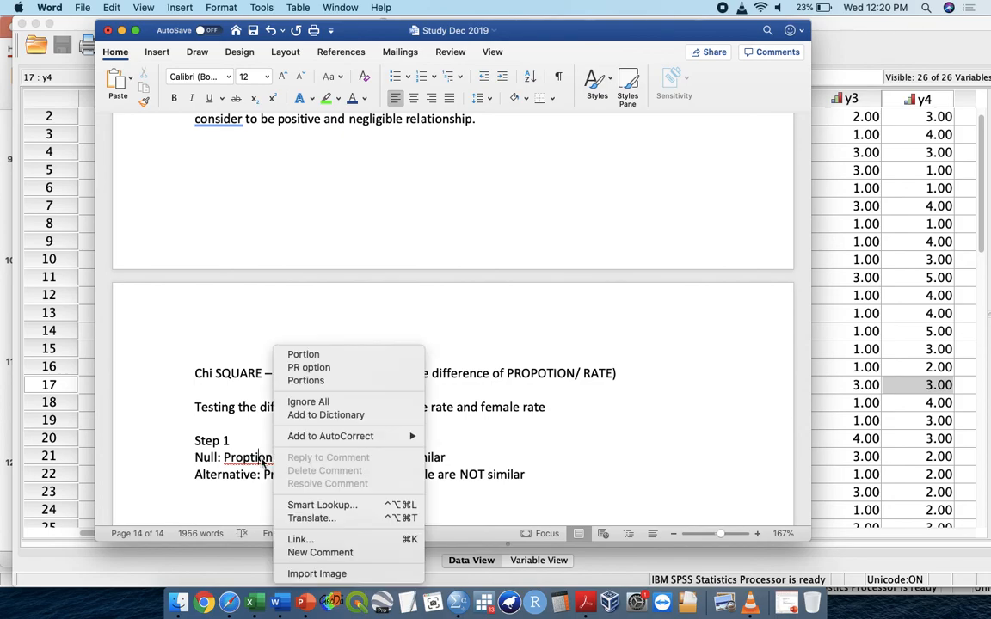
{"action": "left_click", "coordinate": [325, 353]}
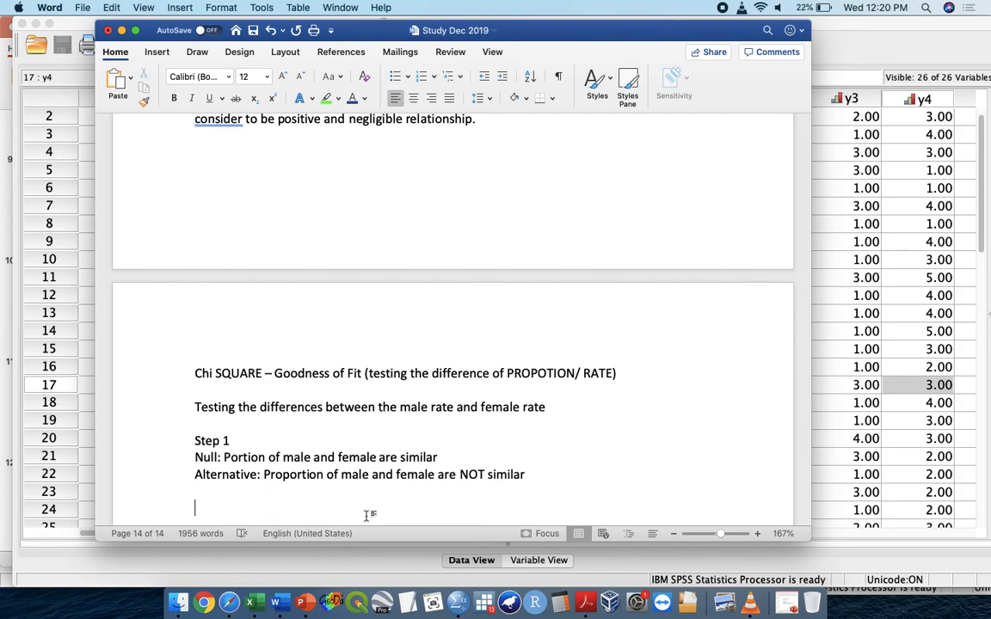
Switch to the SPSS Data Editor to look through the data rows, and return to the Word document.
{"action": "left_click", "coordinate": [847, 367]}
{"action": "scroll", "coordinate": [295, 347], "scroll_direction": "down", "scroll_amount": 10}
{"action": "scroll", "coordinate": [294, 347], "scroll_direction": "up", "scroll_amount": 10}
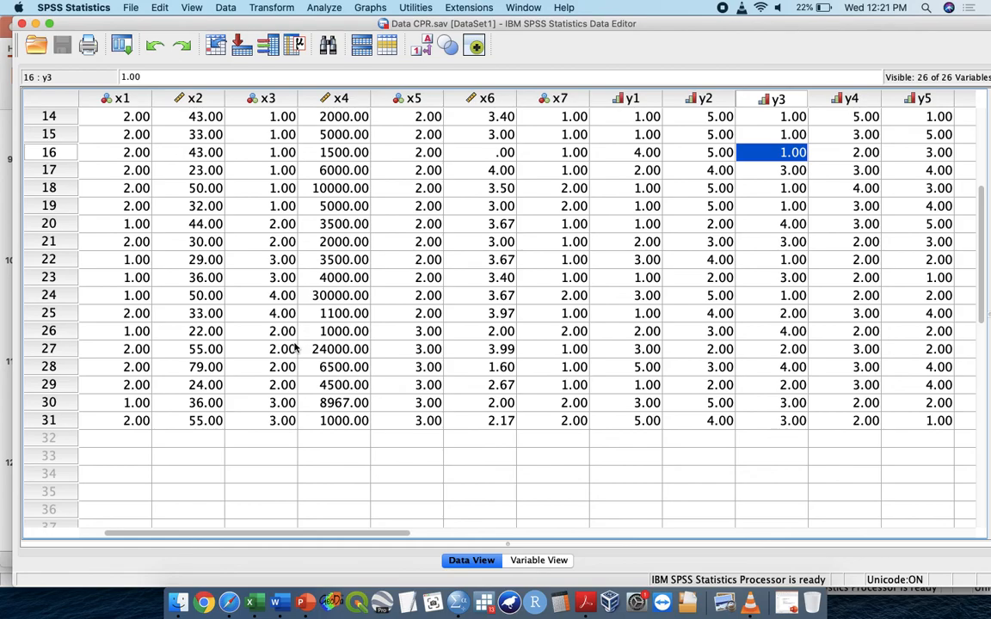
{"action": "key", "text": "ctrl+Up"}
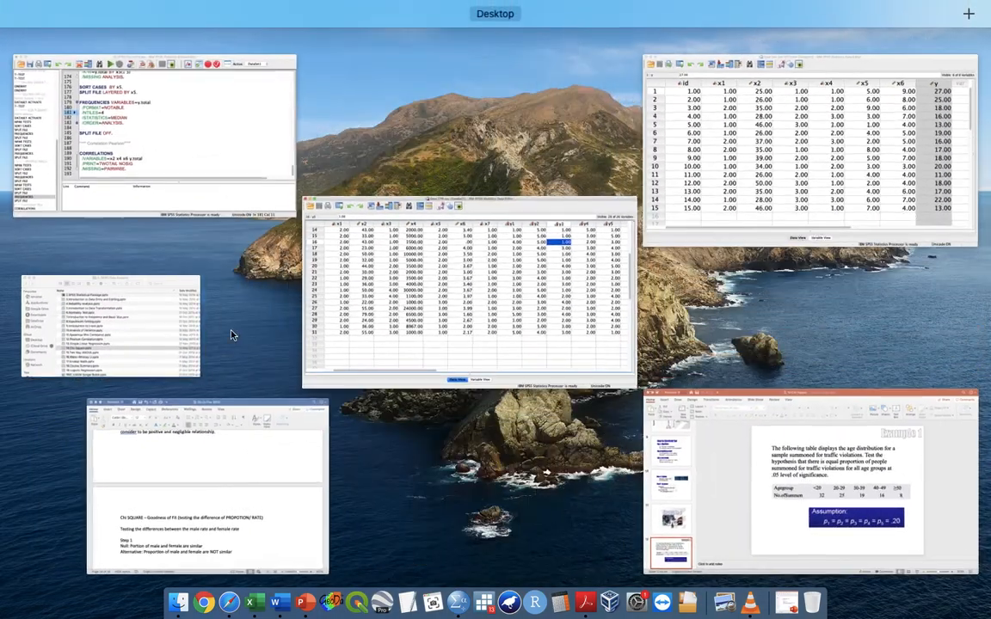
{"action": "left_click", "coordinate": [137, 449]}
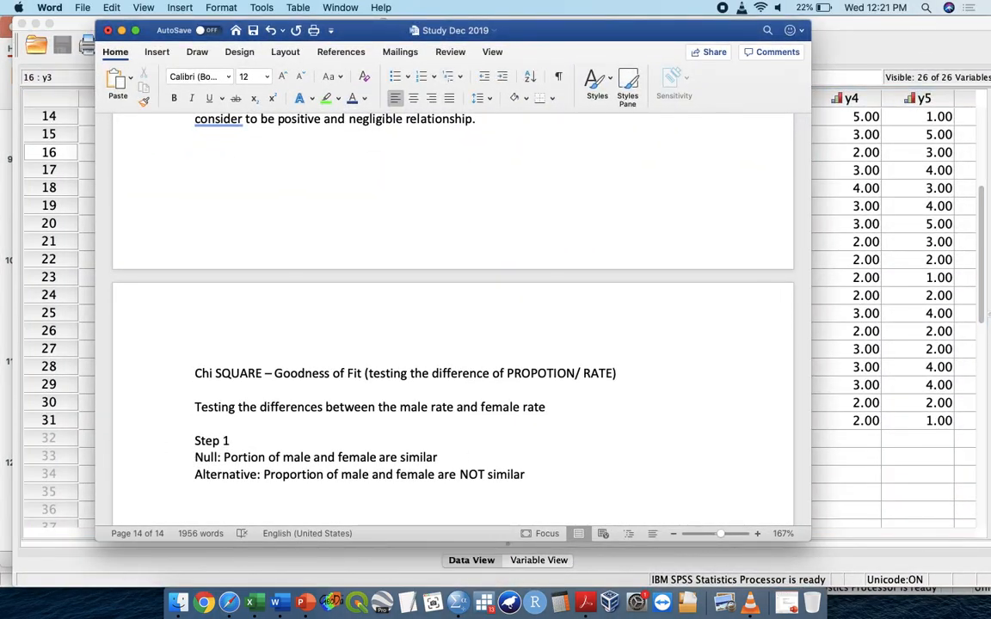
Add a "Step 2" section below the hypotheses with the line "Alpha = 0.05".
{"action": "key", "text": "Return"}
{"action": "key", "text": "Return"}
{"action": "type", "text": "Step 2"}
{"action": "key", "text": "Return"}
{"action": "type", "text": "Al"}
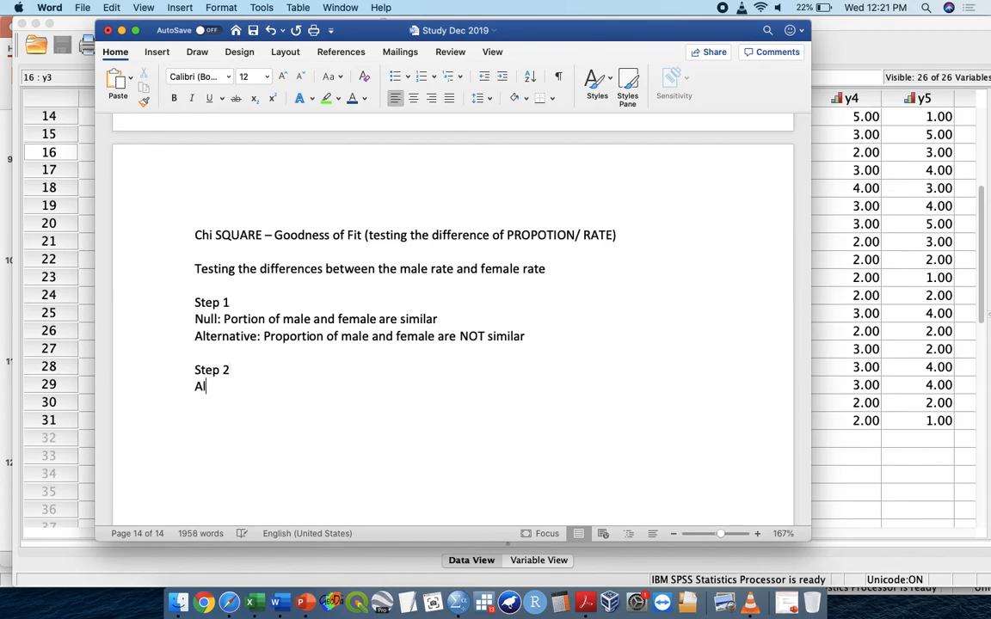
{"action": "type", "text": "pha = 0.05"}
{"action": "key", "text": "Return"}
{"action": "key", "text": "Return"}
Add a "Step 3" section with the line "Run / Calculate and REPORT".
{"action": "type", "text": "Step 3"}
{"action": "key", "text": "Return"}
{"action": "type", "text": "Run& C"}
{"action": "key", "text": "BackSpace"}
{"action": "key", "text": "BackSpace"}
{"action": "key", "text": "BackSpace"}
{"action": "type", "text": "/ Calcula"}
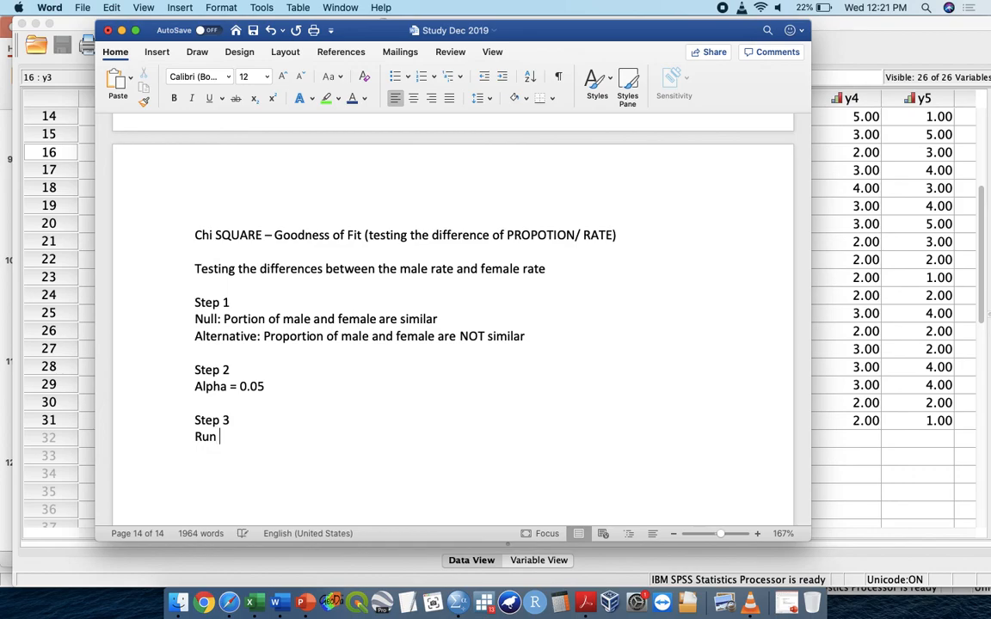
{"action": "type", "text": "te"}
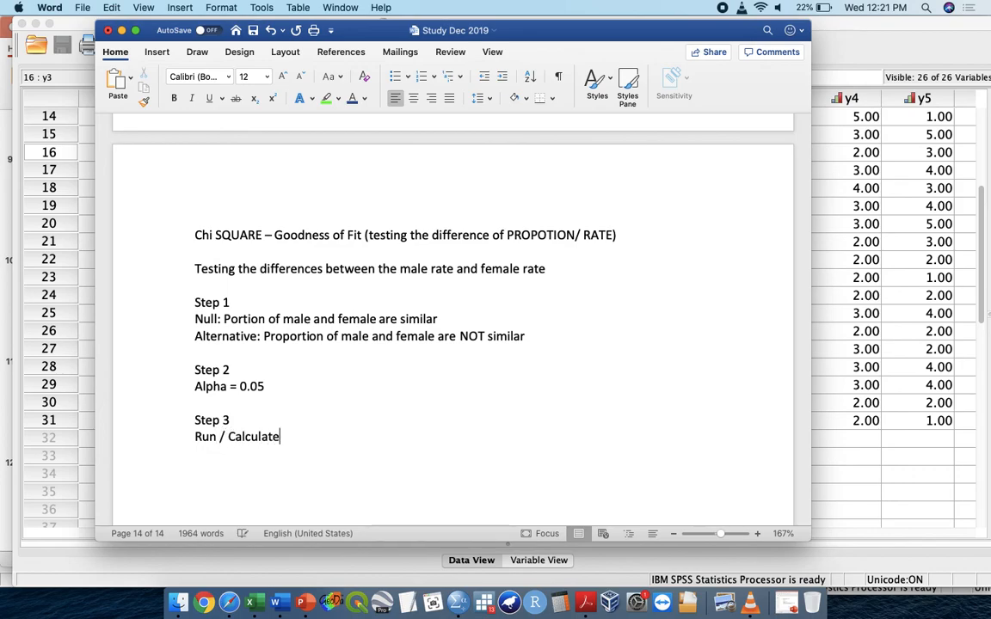
{"action": "type", "text": " and REPORT"}
{"action": "key", "text": "Return"}
Add the line "Chi Square Value =" under Step 3 and insert the χ symbol from the Symbol font after it.
{"action": "type", "text": "C"}
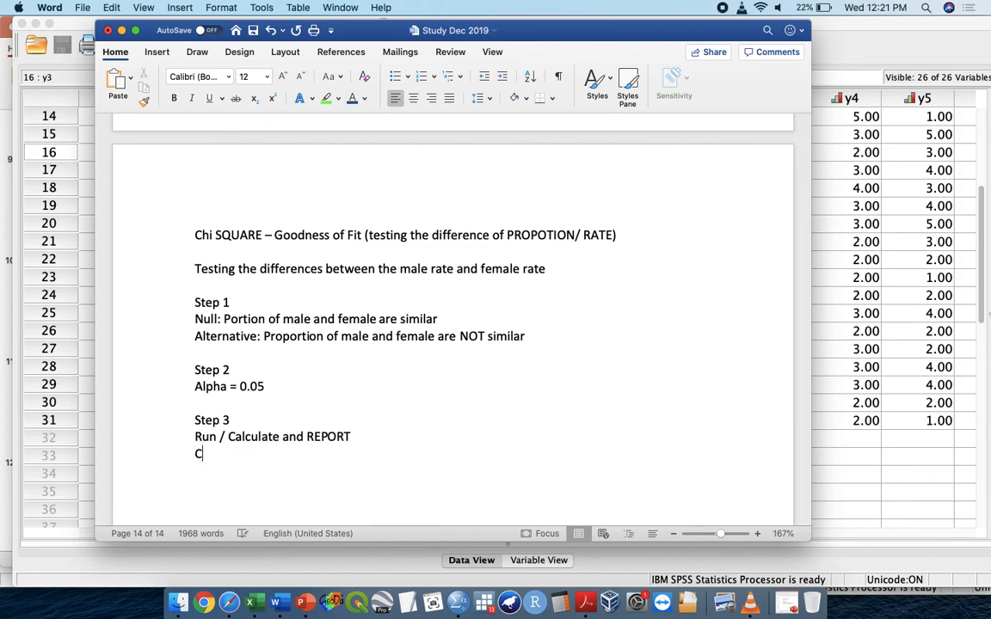
{"action": "type", "text": "hi Square Value ="}
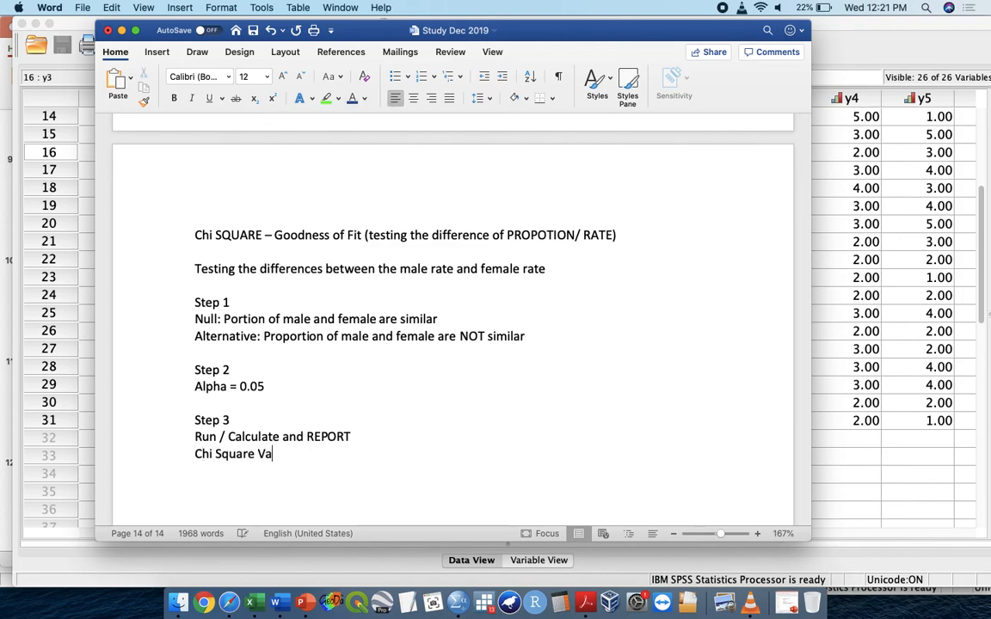
{"action": "left_click", "coordinate": [156, 52]}
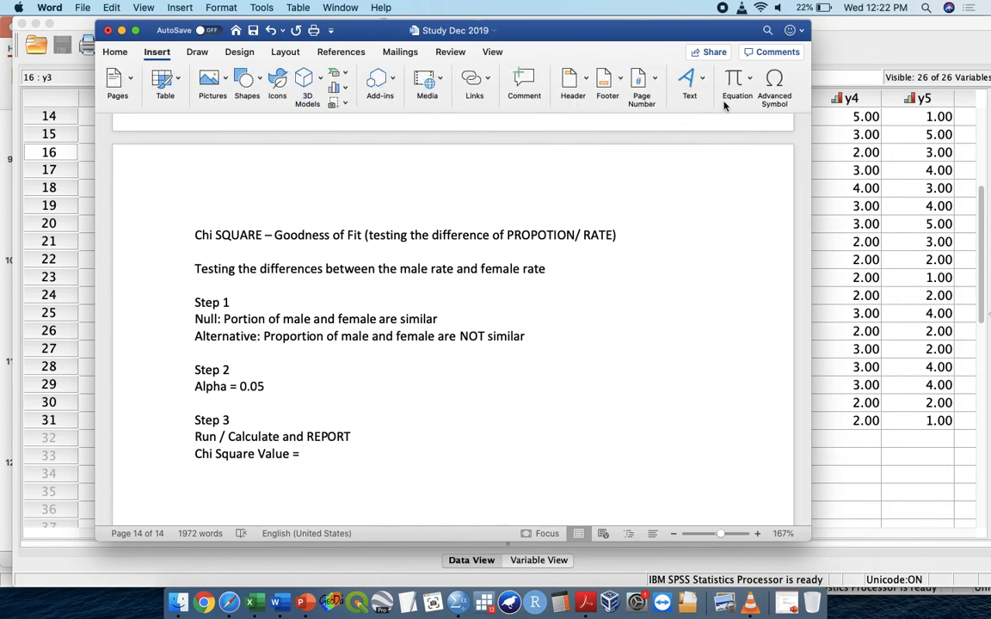
{"action": "left_click", "coordinate": [772, 97]}
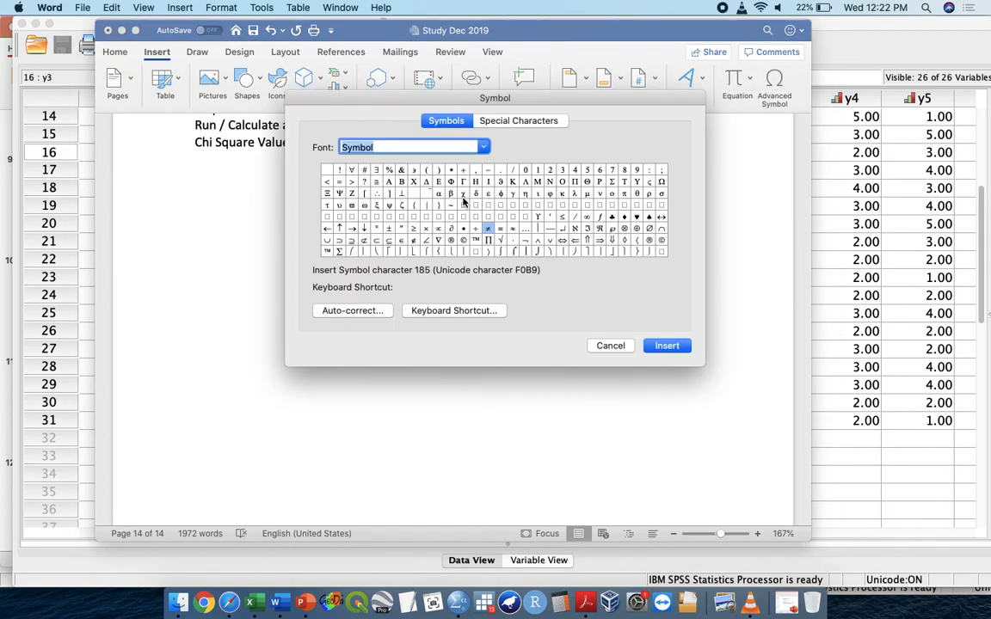
{"action": "left_click", "coordinate": [462, 194]}
{"action": "left_click", "coordinate": [667, 345]}
{"action": "left_click", "coordinate": [617, 347]}
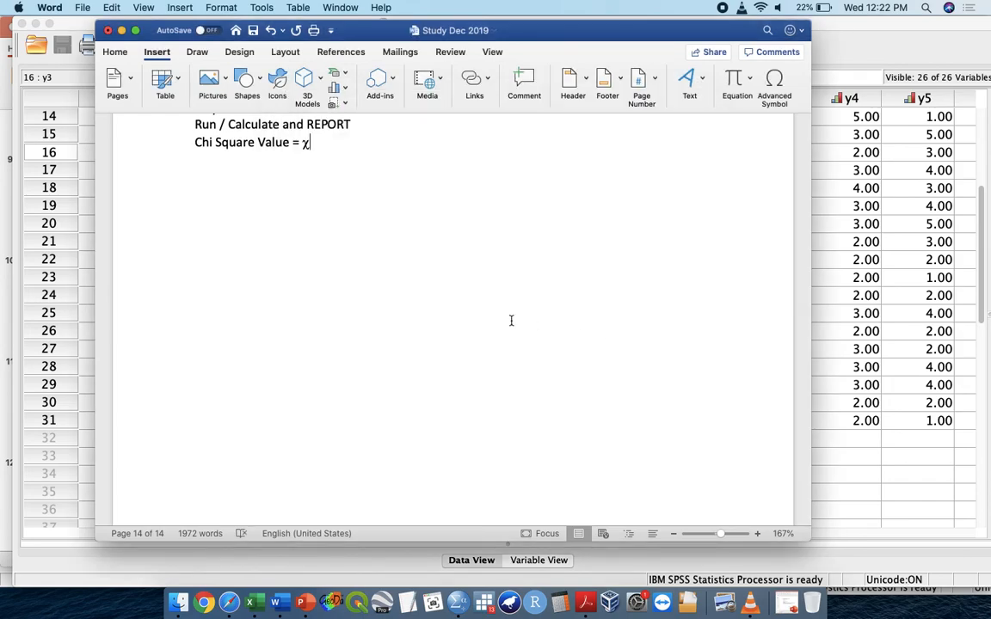
Try to add a superscript 2 and an equals sign after the χ symbol, and remove them.
{"action": "scroll", "coordinate": [502, 317], "scroll_direction": "up", "scroll_amount": 4}
{"action": "scroll", "coordinate": [502, 318], "scroll_direction": "up", "scroll_amount": 5}
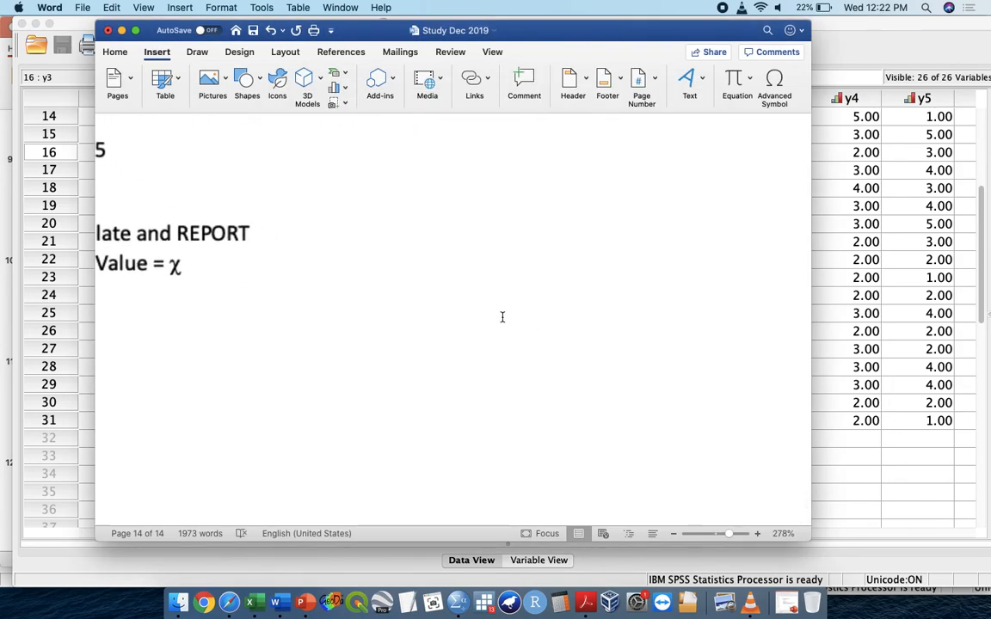
{"action": "scroll", "coordinate": [502, 317], "scroll_direction": "left", "scroll_amount": 3}
{"action": "scroll", "coordinate": [627, 318], "scroll_direction": "up", "scroll_amount": 2}
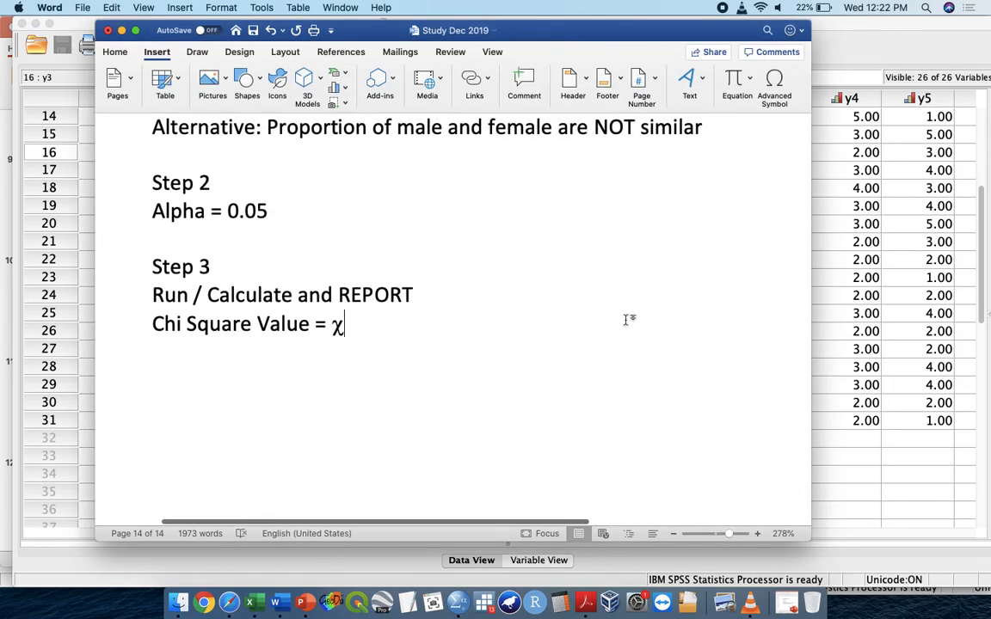
{"action": "type", "text": "2"}
{"action": "key", "text": "shift+Left"}
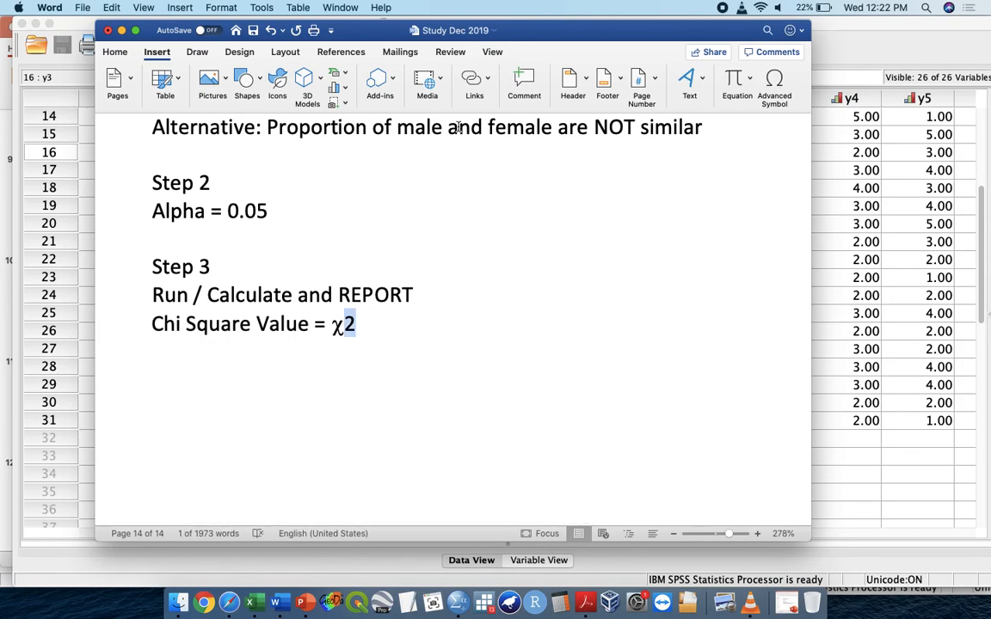
{"action": "left_click", "coordinate": [123, 52]}
{"action": "left_click", "coordinate": [273, 98]}
{"action": "key", "text": "Right"}
{"action": "type", "text": "="}
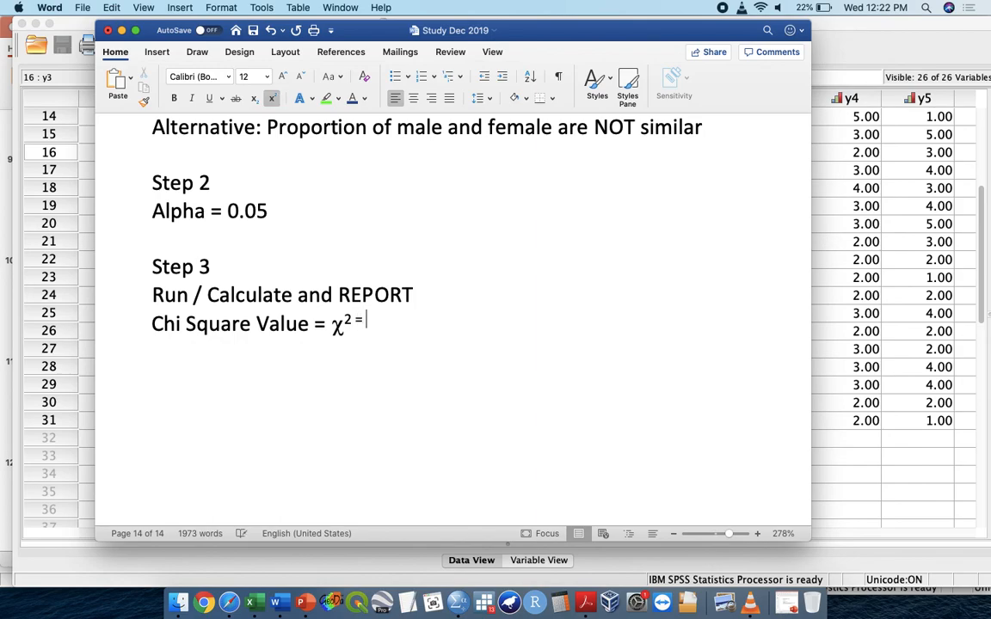
{"action": "key", "text": "BackSpace"}
{"action": "key", "text": "BackSpace"}
{"action": "key", "text": "BackSpace"}
{"action": "key", "text": "BackSpace"}
{"action": "key", "text": "super+z"}
Add "2 =" after the χ symbol and format only the 2 as superscript.
{"action": "type", "text": "2 ="}
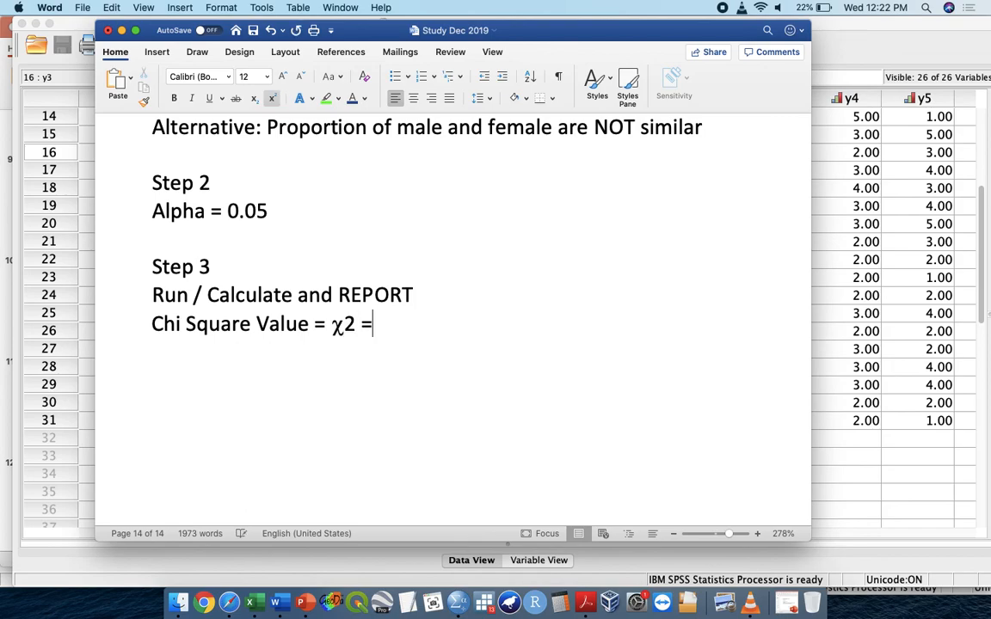
{"action": "left_click_drag", "start_coordinate": [343, 324], "coordinate": [355, 324]}
{"action": "left_click", "coordinate": [272, 98]}
Add the line "p-value =" below the chi-square value line.
{"action": "left_click", "coordinate": [406, 324]}
{"action": "key", "text": "Return"}
{"action": "type", "text": "p-value"}
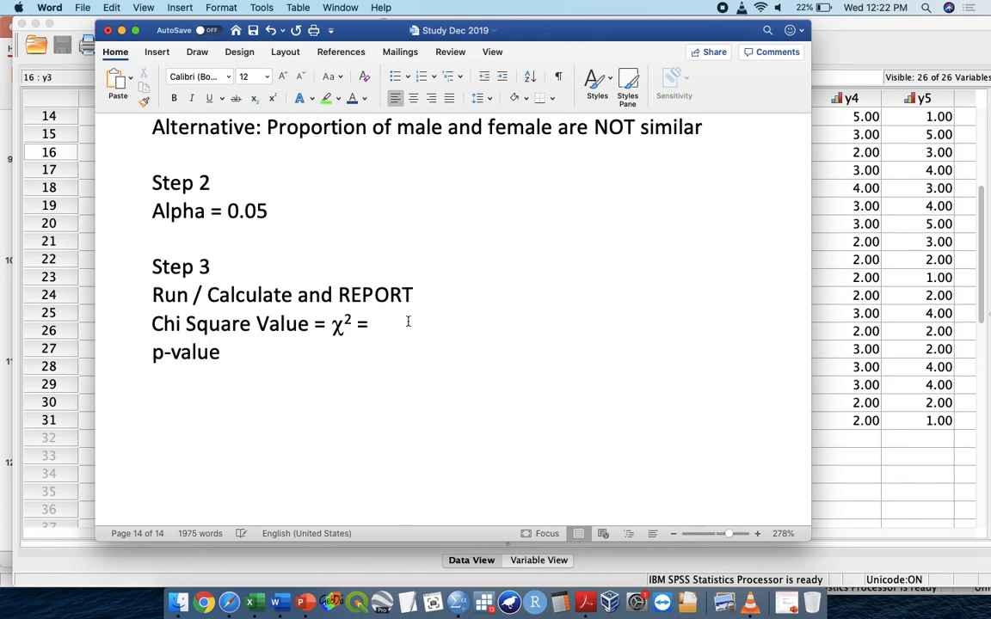
{"action": "scroll", "coordinate": [408, 321], "scroll_direction": "down", "scroll_amount": 2}
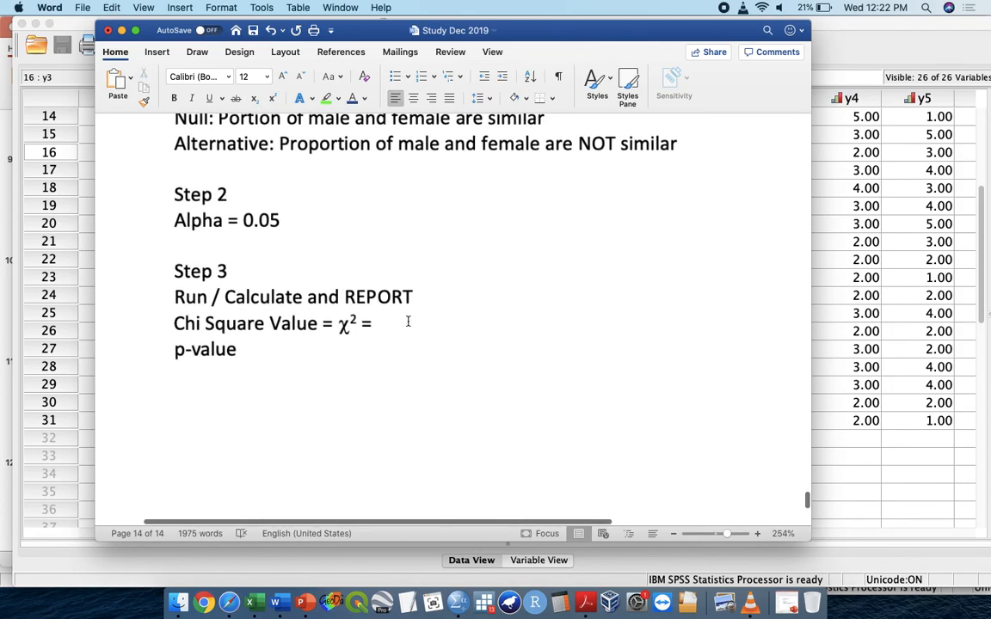
{"action": "type", "text": "="}
Add a "Step 4" section below the p-value line with the text "Decision".
{"action": "key", "text": "Return"}
{"action": "key", "text": "Return"}
{"action": "type", "text": "Step 4"}
{"action": "key", "text": "Return"}
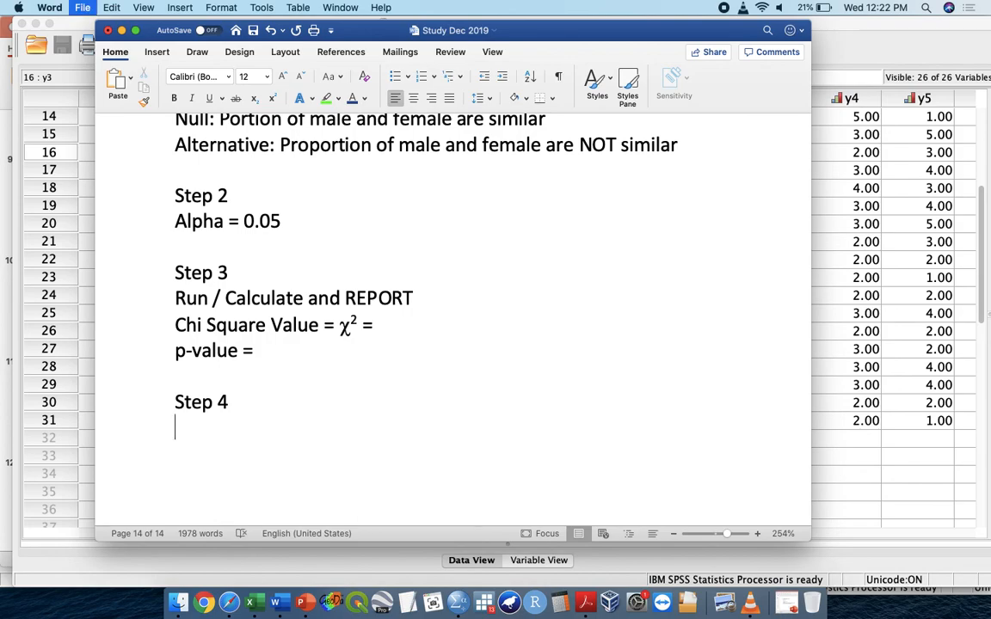
{"action": "type", "text": "Co"}
{"action": "type", "text": "Decision"}
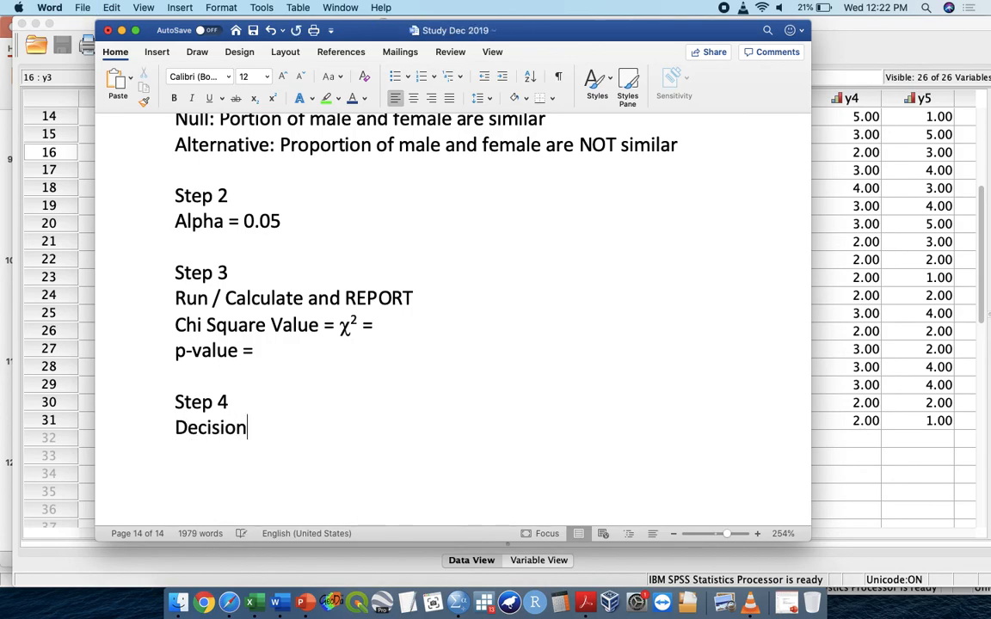
Add the decision rules "P<alpha – REJECT Null" and "p> alpha – FAIL TO REJECT NULL" on separate lines below "Decision".
{"action": "key", "text": "Return"}
{"action": "type", "text": "p"}
{"action": "type", "text": "<alpha -"}
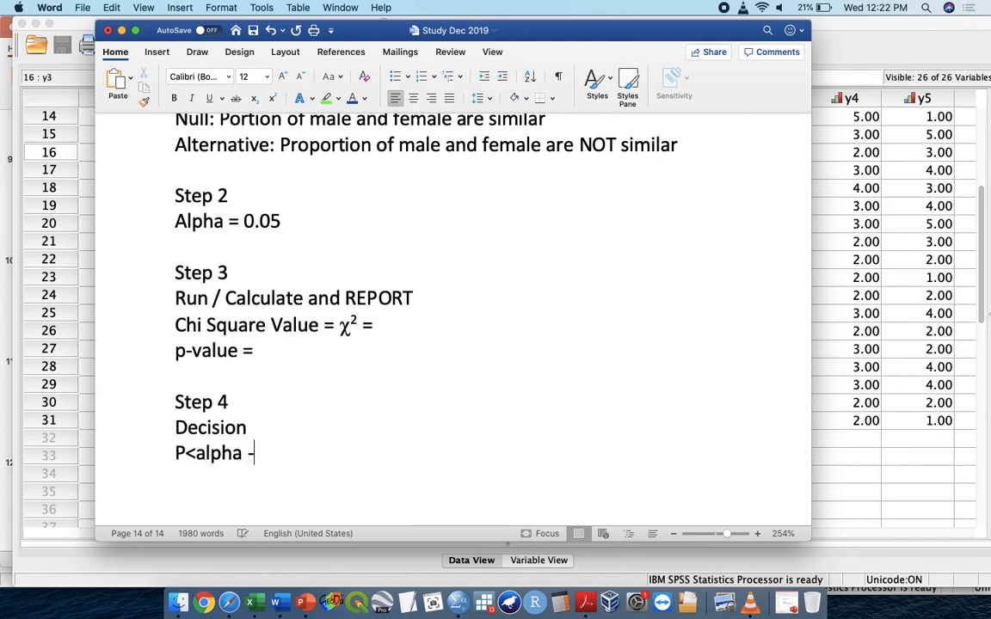
{"action": "type", "text": " REJECT Null"}
{"action": "key", "text": "Return"}
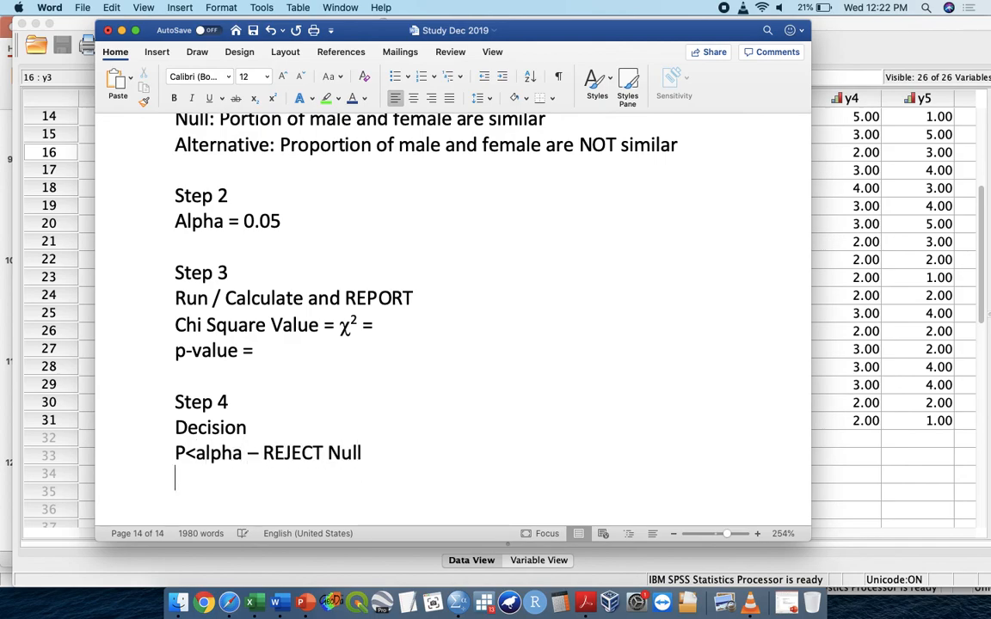
{"action": "type", "text": "p> alpha"}
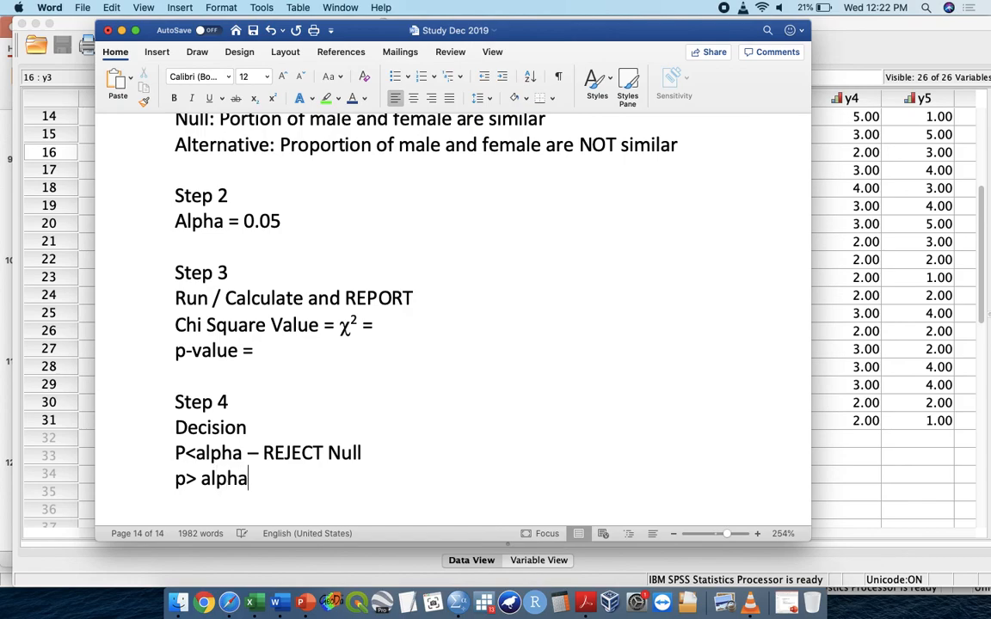
{"action": "type", "text": " - FAIL TO "}
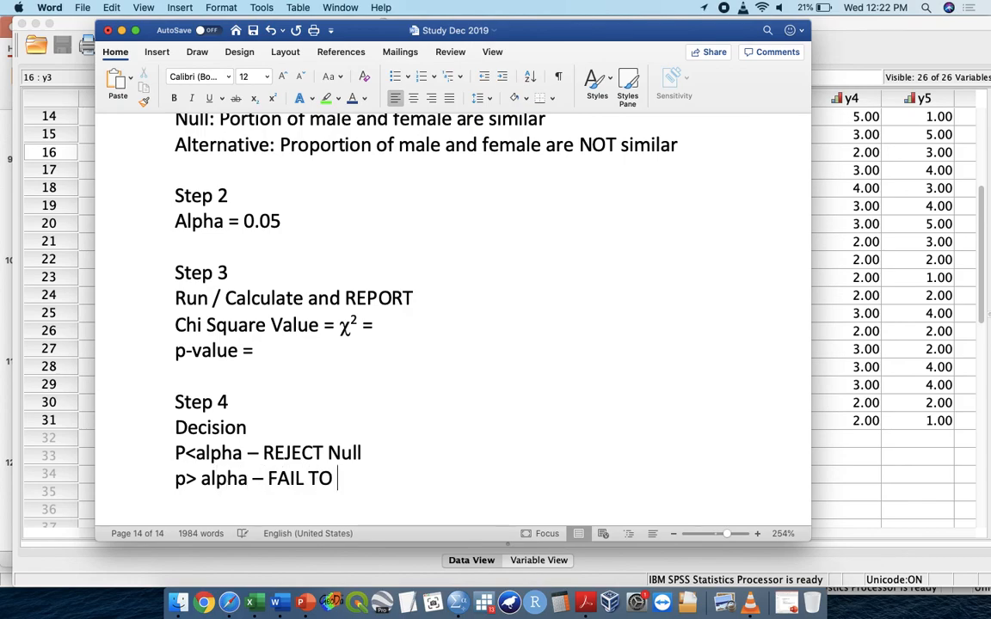
{"action": "type", "text": "REJECT NULL"}
Add a "Step 5" section after the decision rules, with the text "Conclusion" on the line below.
{"action": "key", "text": "Return"}
{"action": "key", "text": "Return"}
{"action": "type", "text": "Step 5"}
{"action": "key", "text": "Return"}
{"action": "type", "text": "Concluson"}
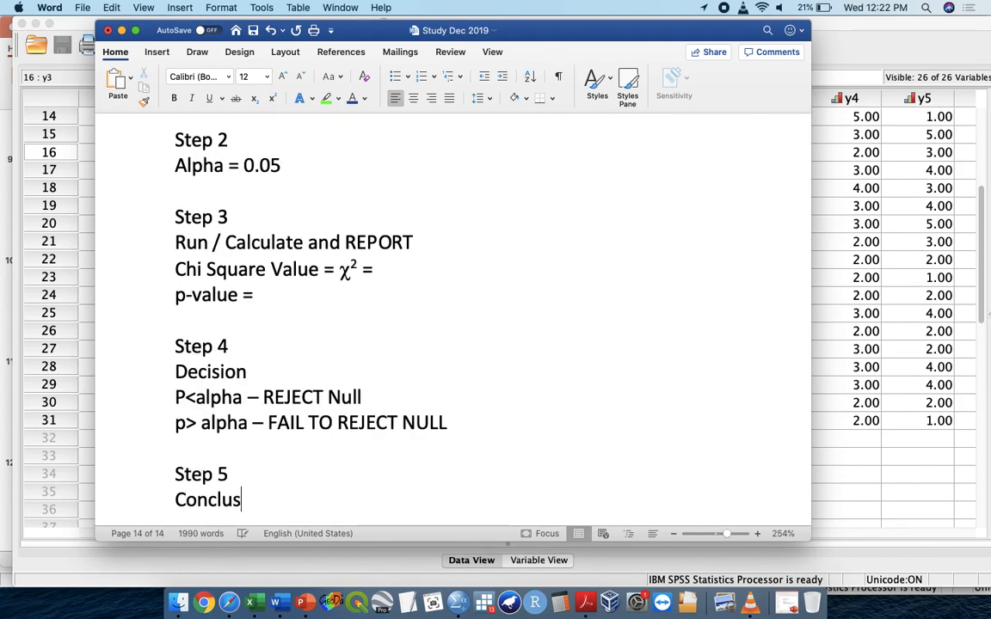
{"action": "key", "text": "Return"}
{"action": "key", "text": "BackSpace"}
{"action": "key", "text": "BackSpace"}
{"action": "key", "text": "BackSpace"}
{"action": "type", "text": "ion"}
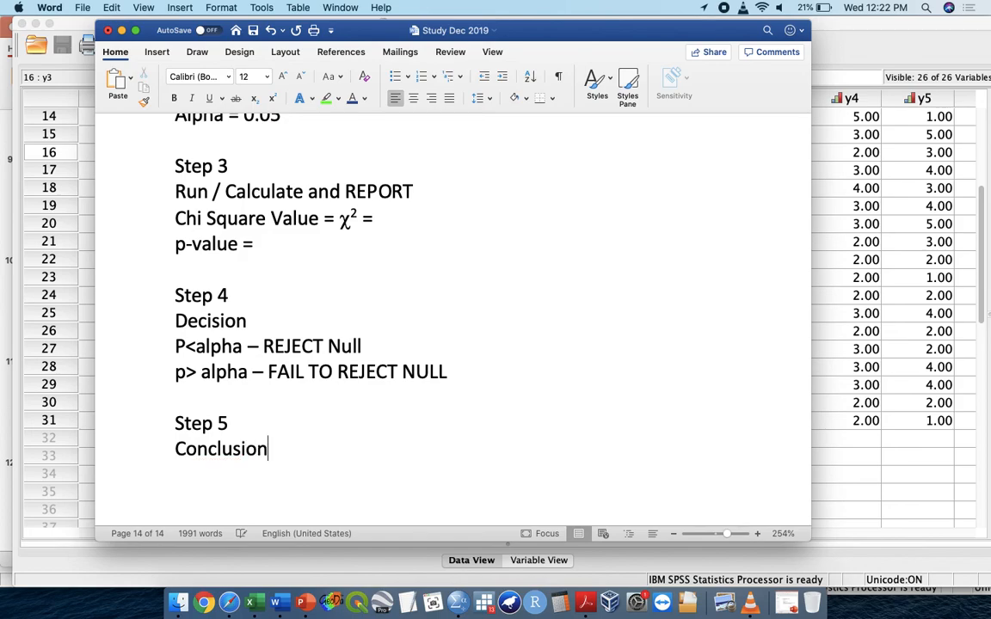
Add the lines "REJECT NULL =" and "FAIL TO REJECT" below "Conclusion".
{"action": "key", "text": "Return"}
{"action": "type", "text": "REJECT NULL ="}
{"action": "key", "text": "Return"}
{"action": "type", "text": "FAI"}
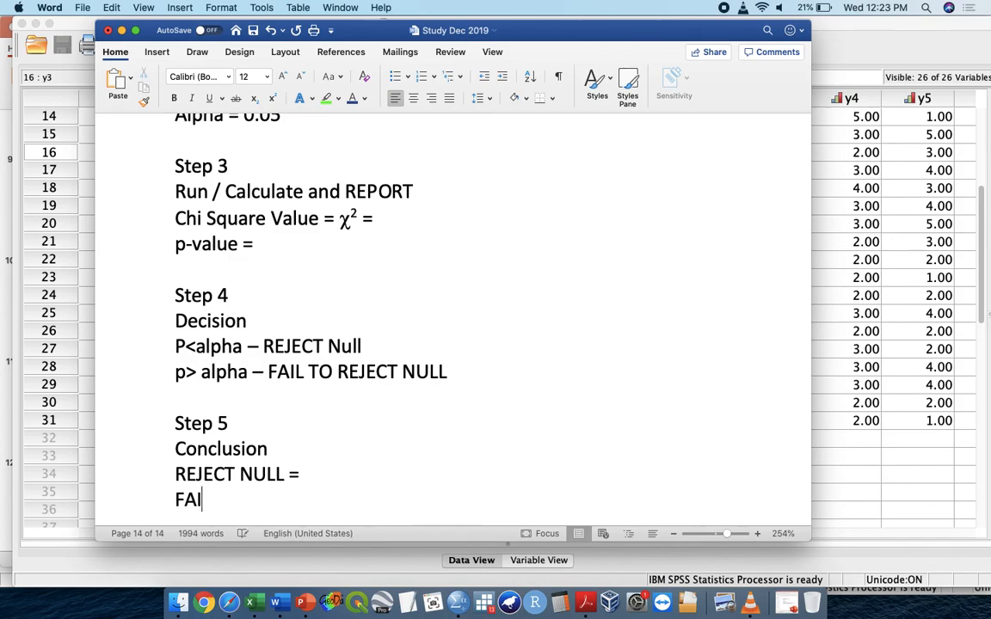
{"action": "type", "text": "L TO REJECT"}
Complete the "REJECT NULL =" line with "There proportion are NOT SIMILAR (there is difference)", correcting the spelling of "proportion".
{"action": "key", "text": "Up"}
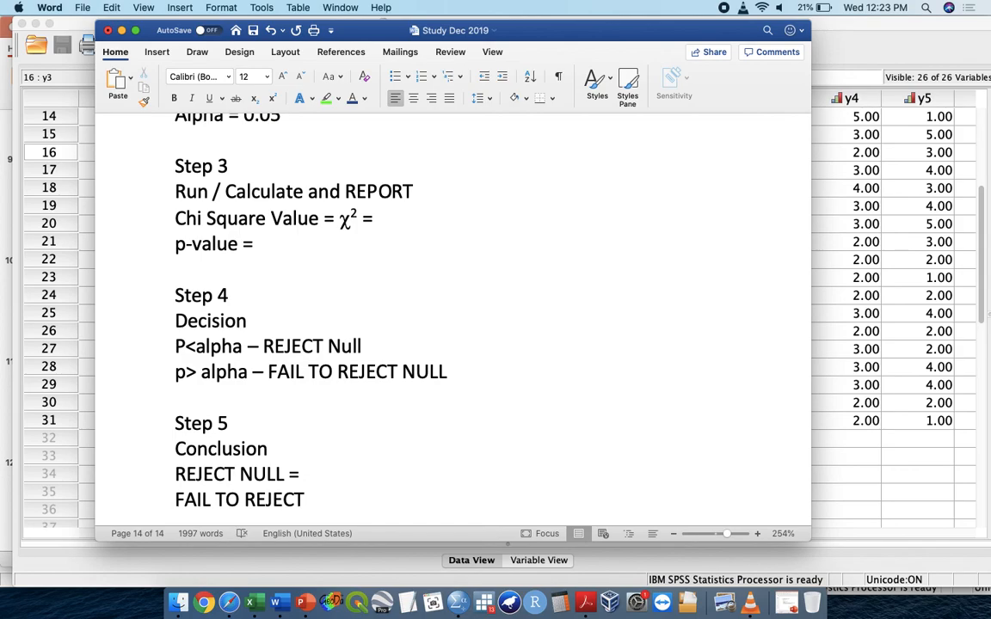
{"action": "scroll", "coordinate": [406, 320], "scroll_direction": "down", "scroll_amount": 3}
{"action": "scroll", "coordinate": [406, 321], "scroll_direction": "down", "scroll_amount": 3}
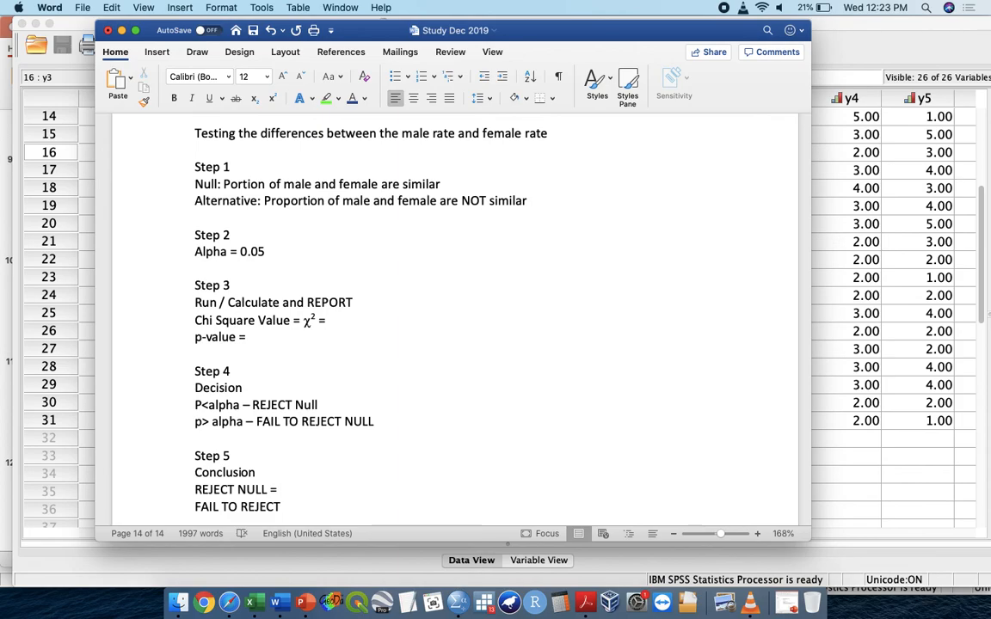
{"action": "type", "text": "There propot"}
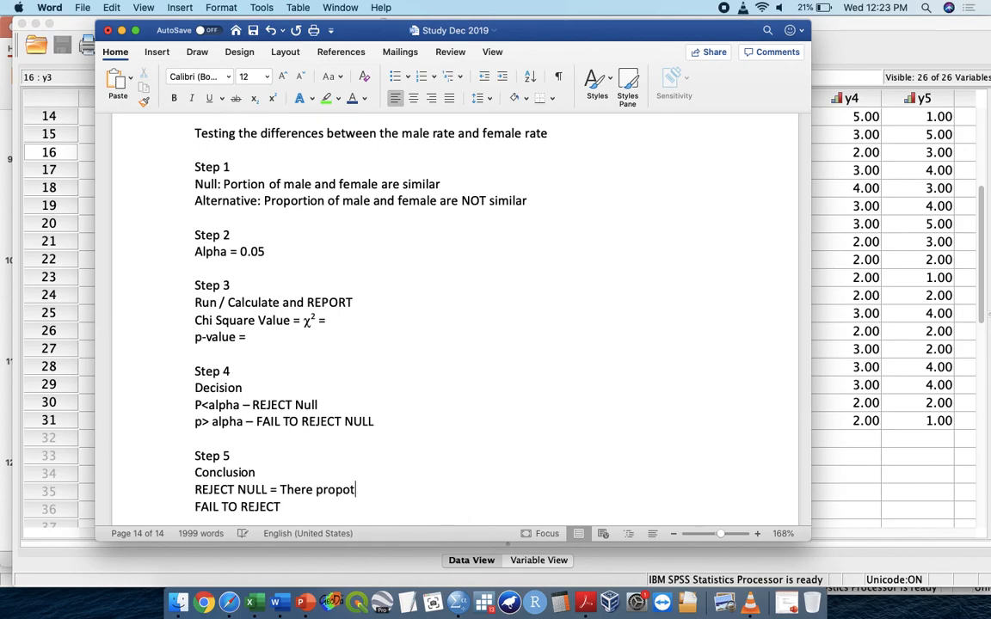
{"action": "type", "text": "ion are NOT SIMILAR (the"}
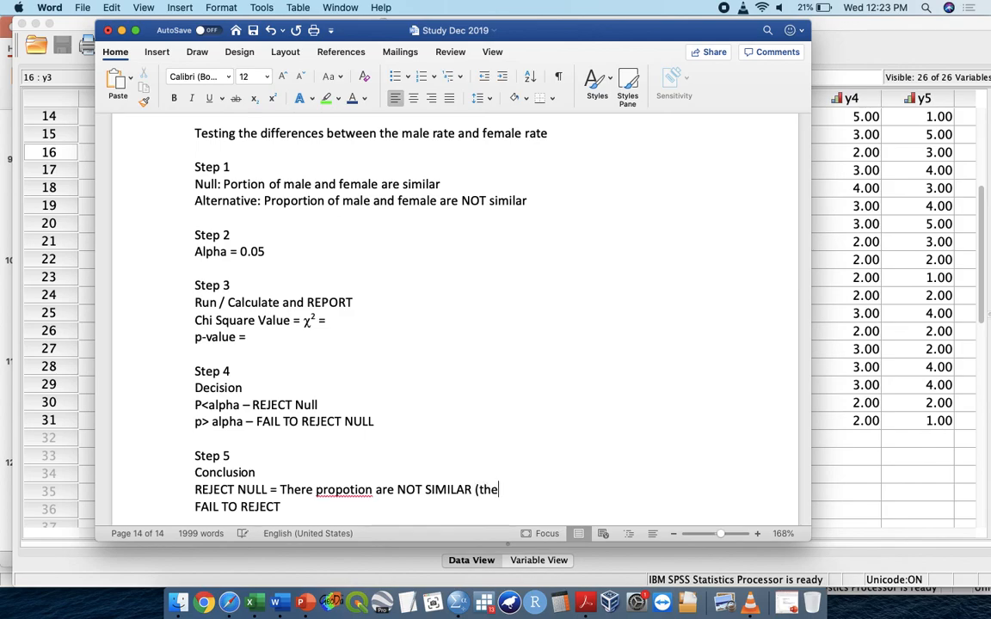
{"action": "type", "text": "re is difference)"}
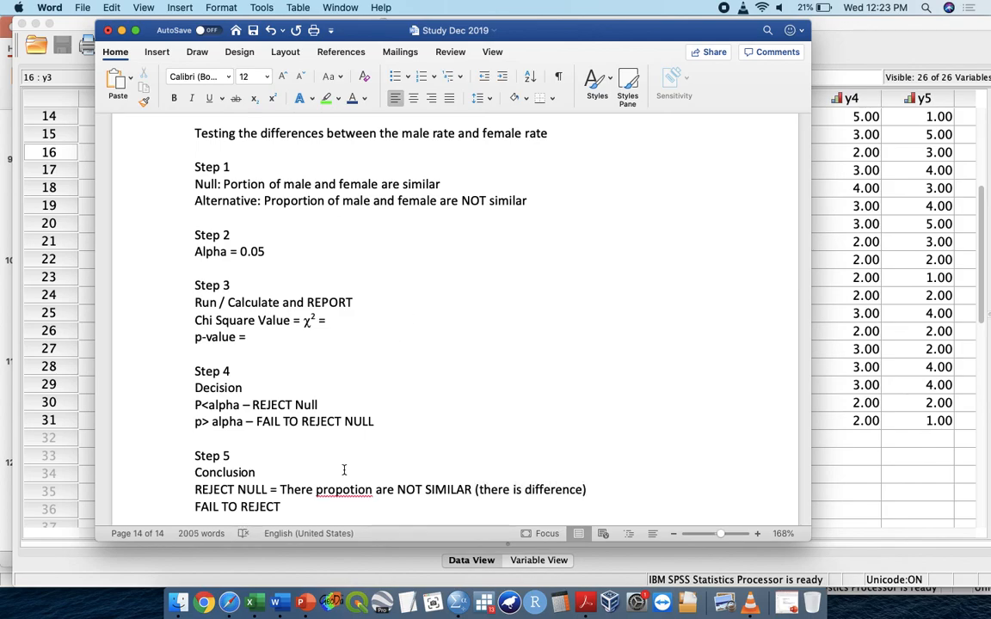
{"action": "left_click", "coordinate": [368, 489]}
{"action": "right_click", "coordinate": [368, 489]}
{"action": "left_click", "coordinate": [394, 350]}
Add "=" after "FAIL TO REJECT" and copy the conclusion from the "REJECT NULL" line behind it.
{"action": "left_click", "coordinate": [355, 497]}
{"action": "type", "text": "="}
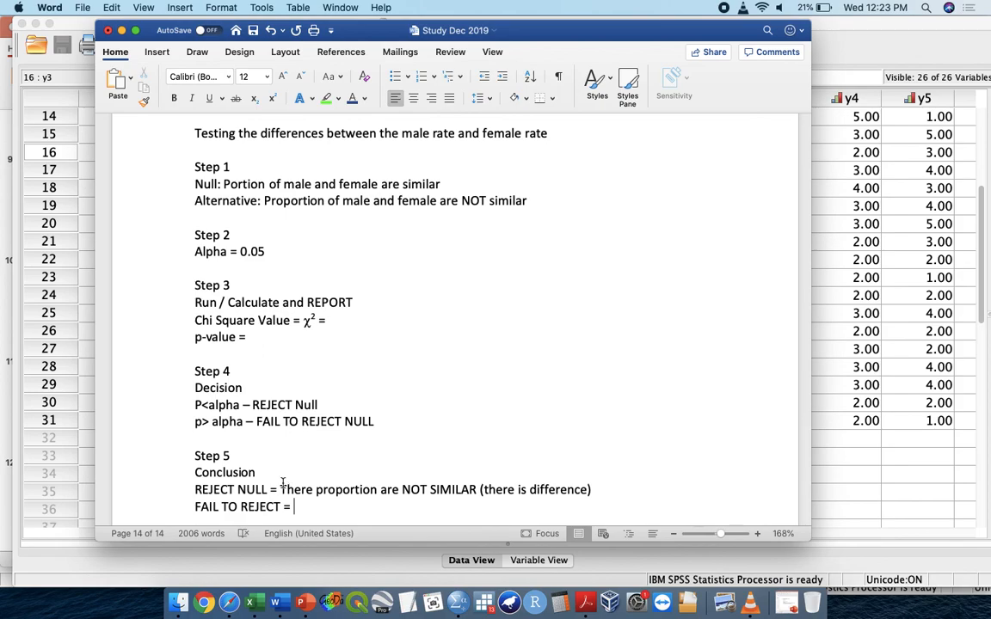
{"action": "left_click_drag", "start_coordinate": [595, 490], "coordinate": [280, 489]}
{"action": "key", "text": "super+c"}
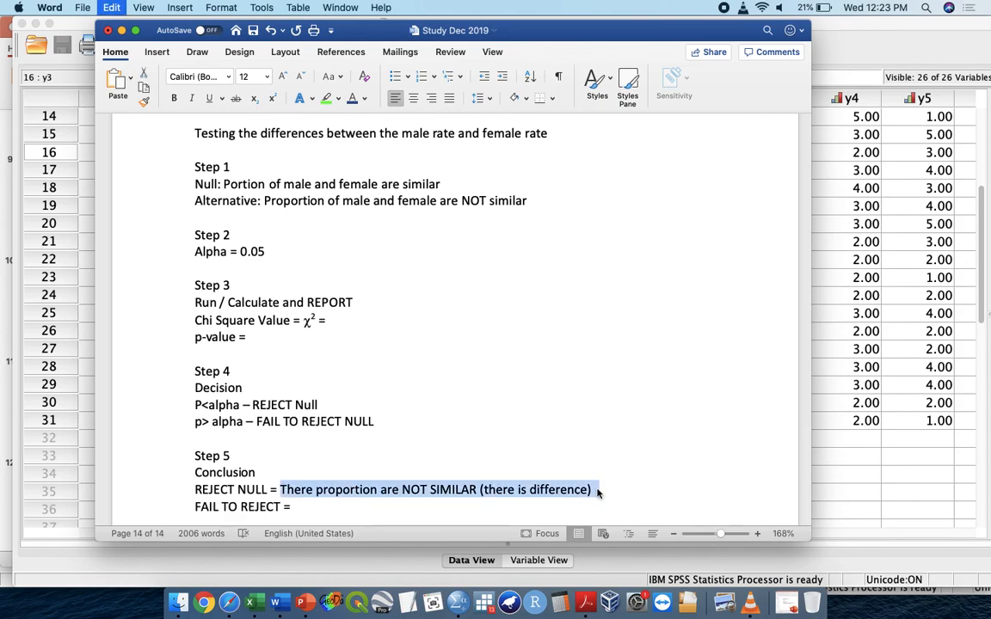
{"action": "left_click", "coordinate": [520, 504]}
{"action": "key", "text": "super+v"}
Reword the "FAIL TO REJECT" conclusion to "There proportion are SIMILAR (there is NO difference)".
{"action": "scroll", "coordinate": [520, 504], "scroll_direction": "down", "scroll_amount": 1}
{"action": "left_click", "coordinate": [434, 475]}
{"action": "key", "text": "BackSpace"}
{"action": "key", "text": "BackSpace"}
{"action": "key", "text": "Delete"}
{"action": "key", "text": "Delete"}
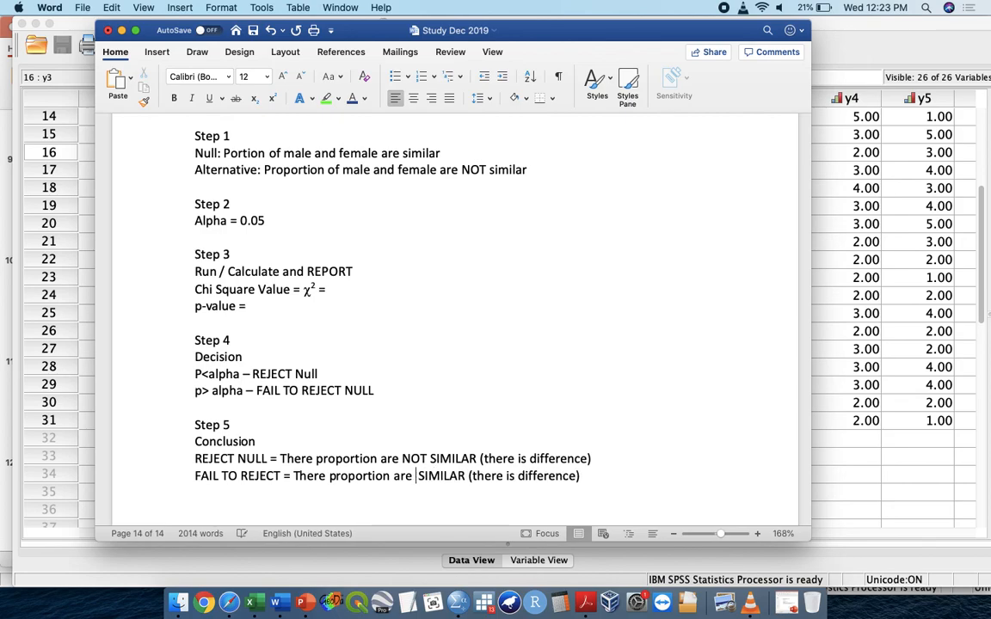
{"action": "key", "text": "BackSpace"}
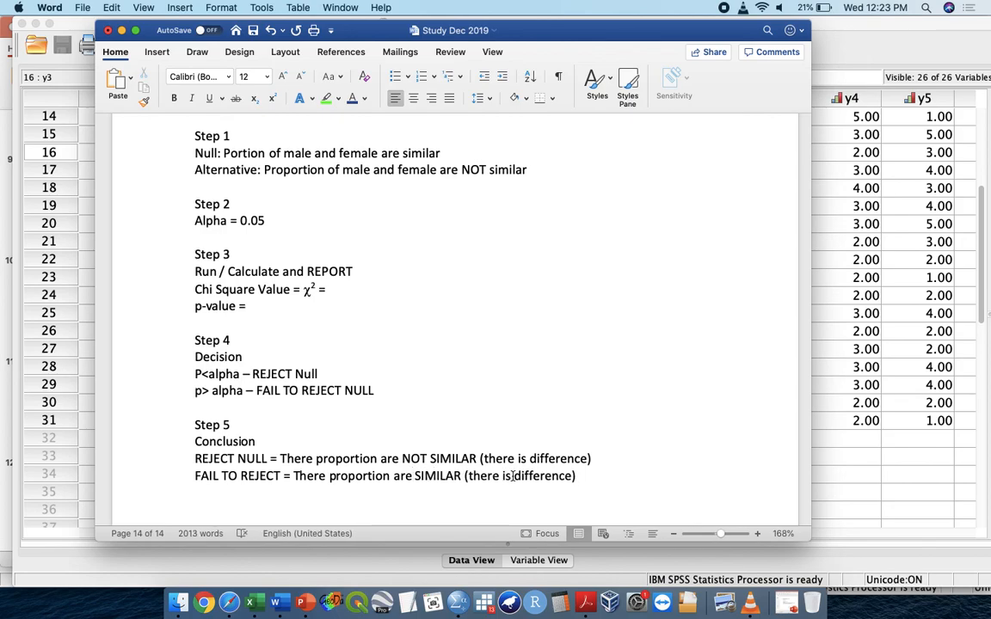
{"action": "left_click", "coordinate": [515, 475]}
{"action": "type", "text": "NO"}
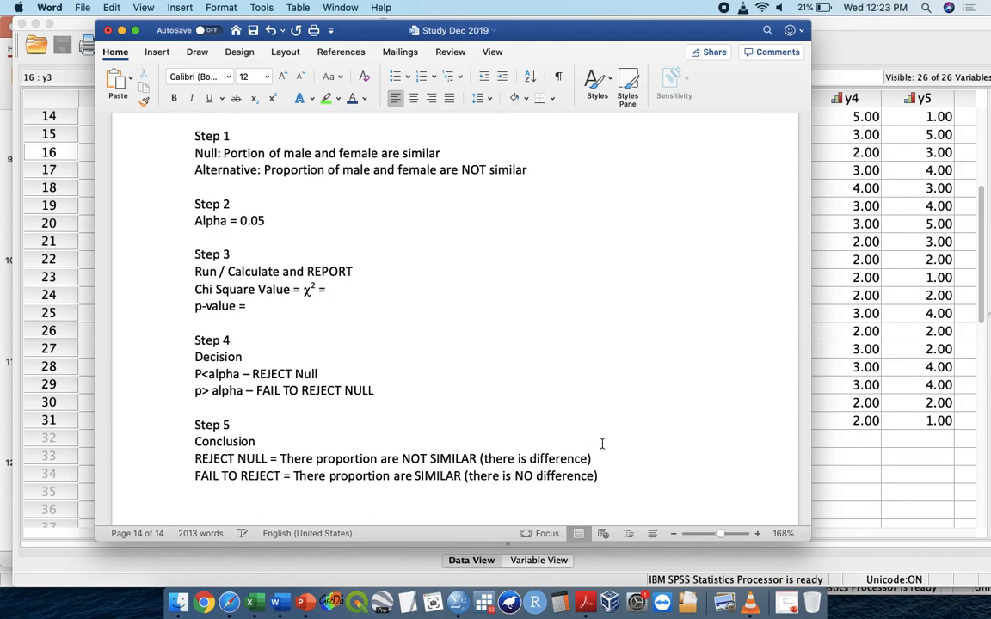
Add "in term of tabulation" after "difference" in the REJECT NULL line and "of tabulation" in the FAIL TO REJECT line, and save the document.
{"action": "left_click", "coordinate": [589, 458]}
{"action": "type", "text": "in term of"}
{"action": "type", "text": " tabulation"}
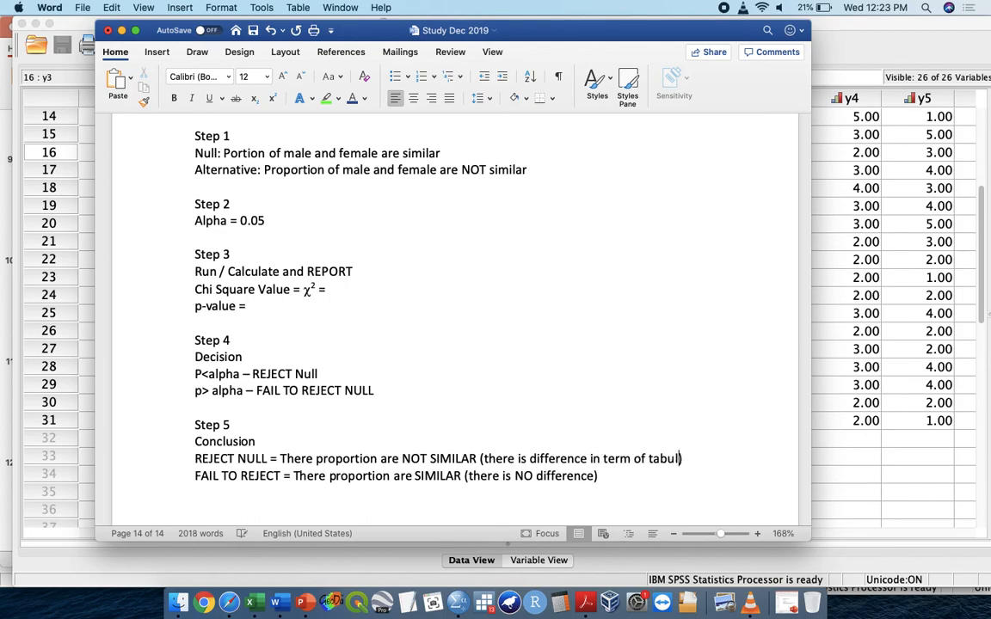
{"action": "left_click", "coordinate": [597, 476]}
{"action": "type", "text": "of tabula"}
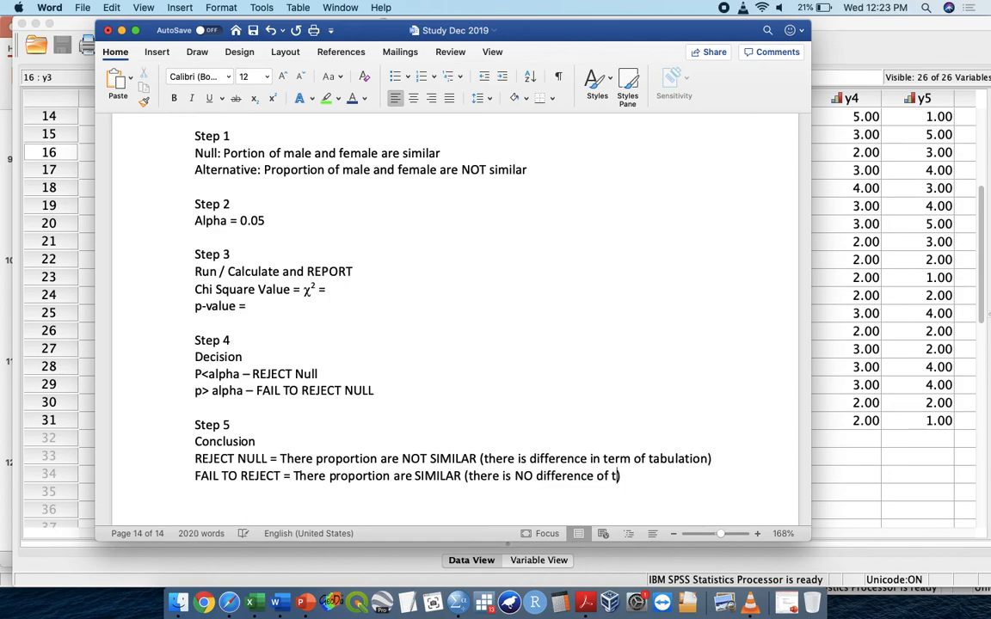
{"action": "type", "text": "tion"}
{"action": "key", "text": "super+s"}
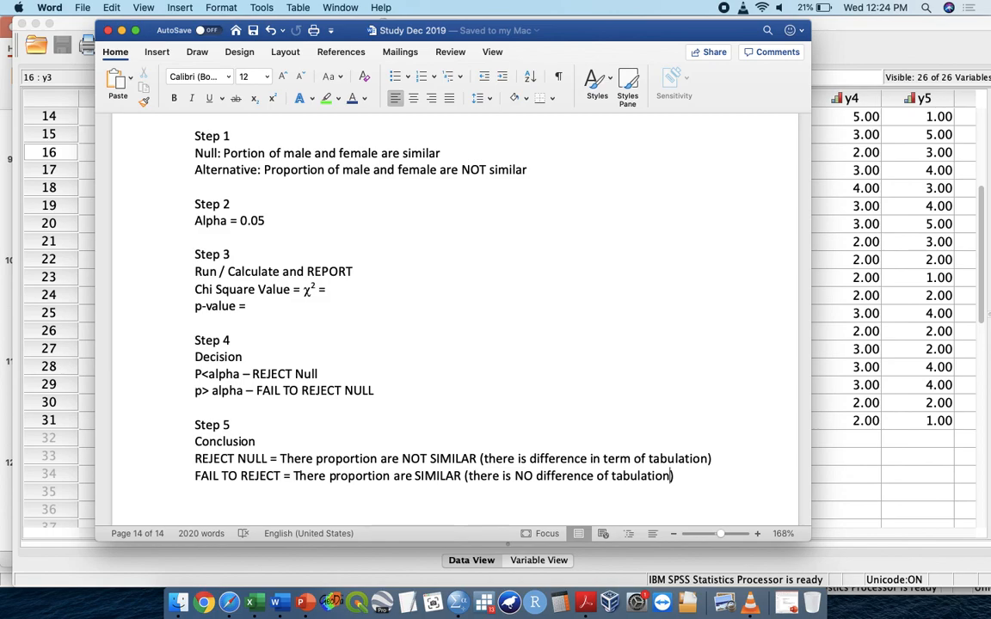
Switch to the SPSS data file Data CPR.sav and set up a legacy nonparametric chi-square test with Gender [x1] as test variable.
{"action": "left_click", "coordinate": [889, 315]}
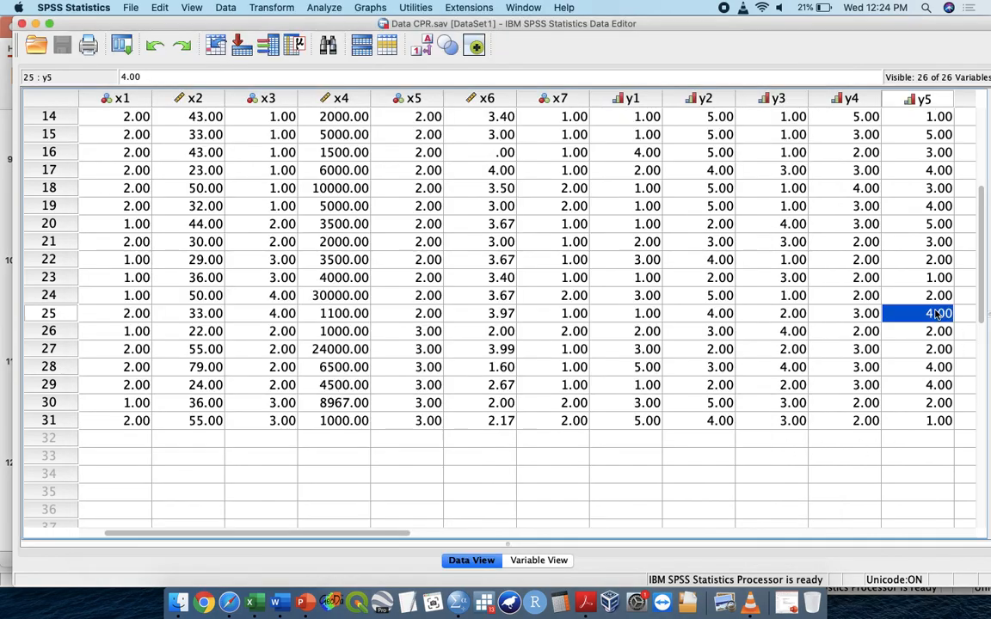
{"action": "left_click", "coordinate": [323, 8]}
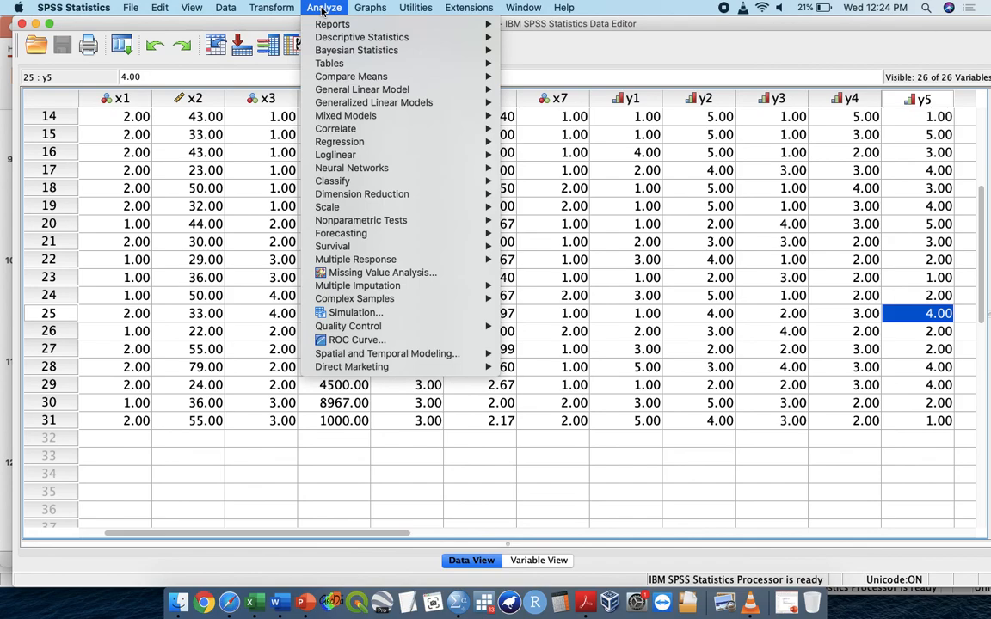
{"action": "mouse_move", "coordinate": [454, 222]}
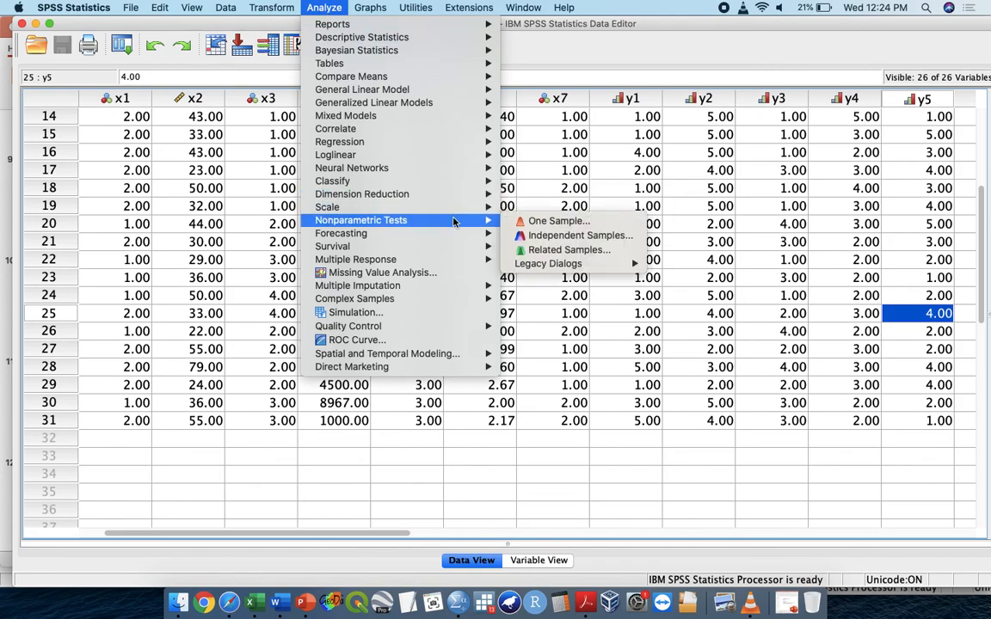
{"action": "mouse_move", "coordinate": [577, 264]}
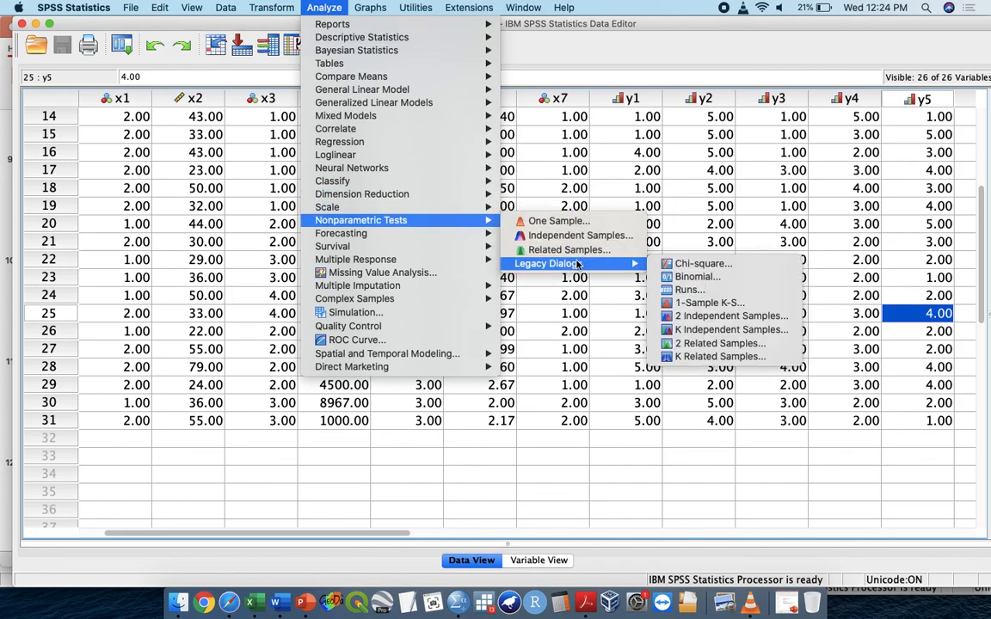
{"action": "left_click", "coordinate": [679, 266]}
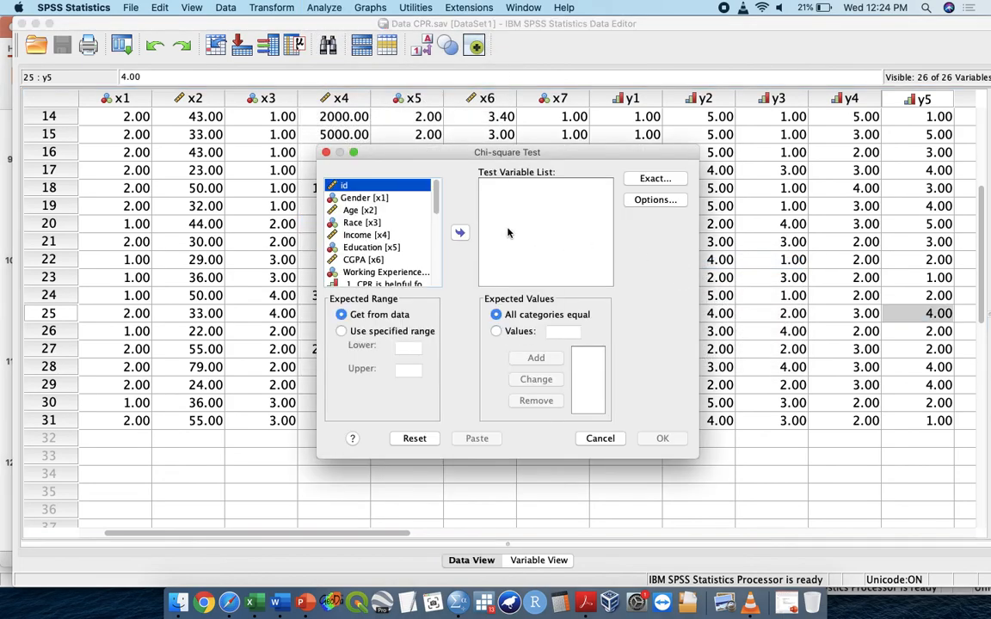
{"action": "left_click", "coordinate": [366, 198]}
{"action": "left_click", "coordinate": [461, 233]}
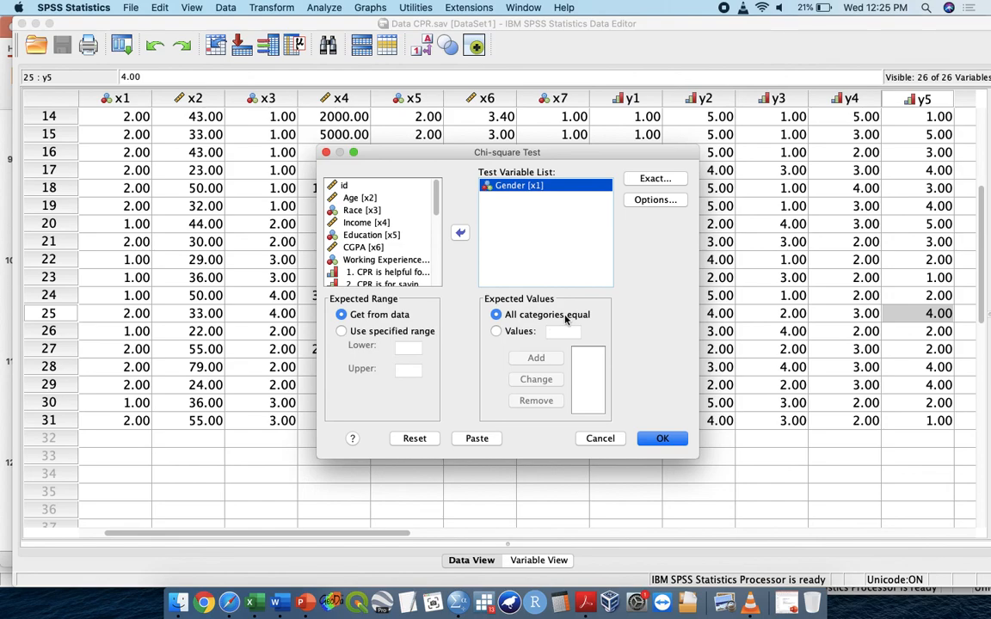
Try a custom expected value of 15.5 for the chi-square test, and return to equal expected values for all categories.
{"action": "left_click", "coordinate": [497, 331]}
{"action": "left_click", "coordinate": [559, 331]}
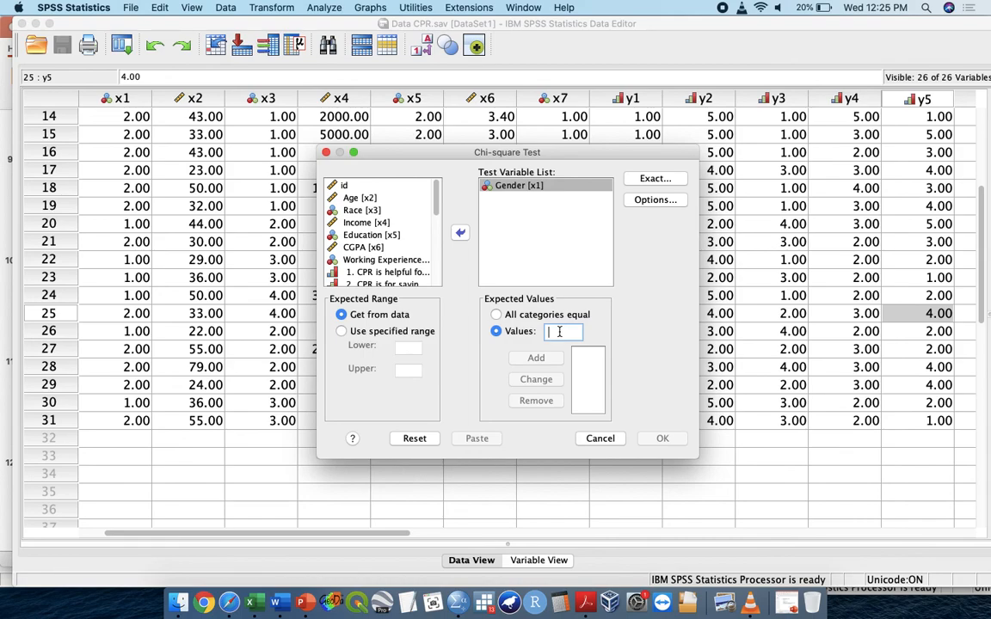
{"action": "type", "text": "15.5"}
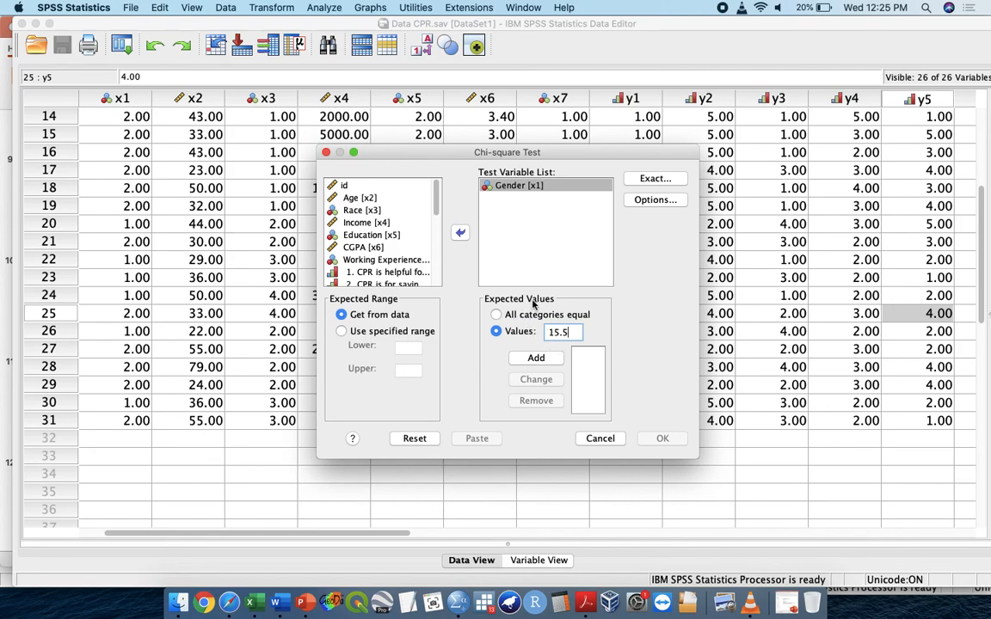
{"action": "left_click", "coordinate": [496, 315]}
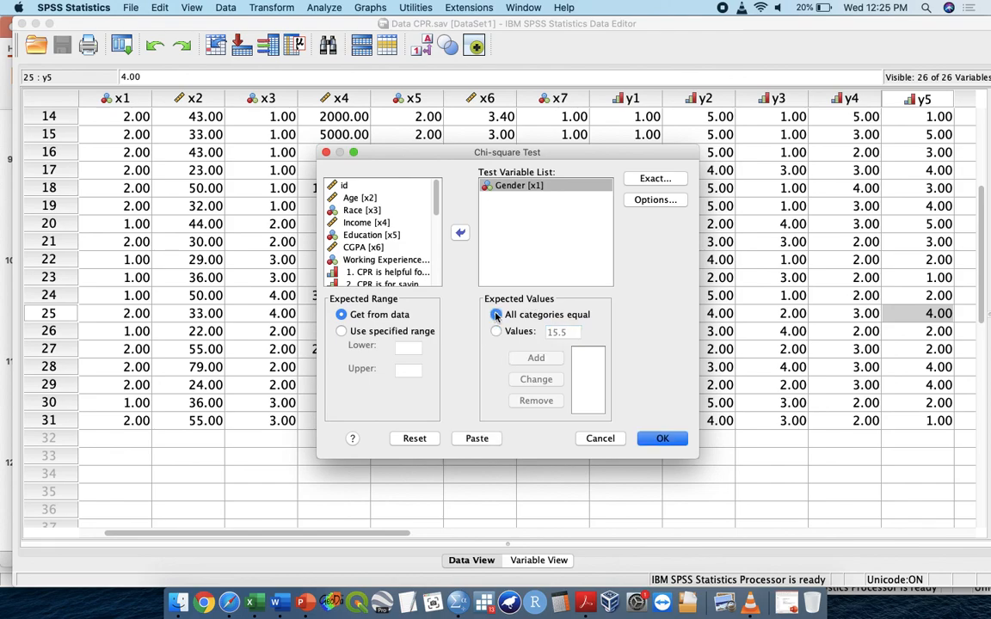
Paste the chi-square test into the SPSS Dec 2019.sps syntax file and insert the comment "**** CHI SQUARE****" above its NPAR TESTS command.
{"action": "left_click", "coordinate": [480, 439]}
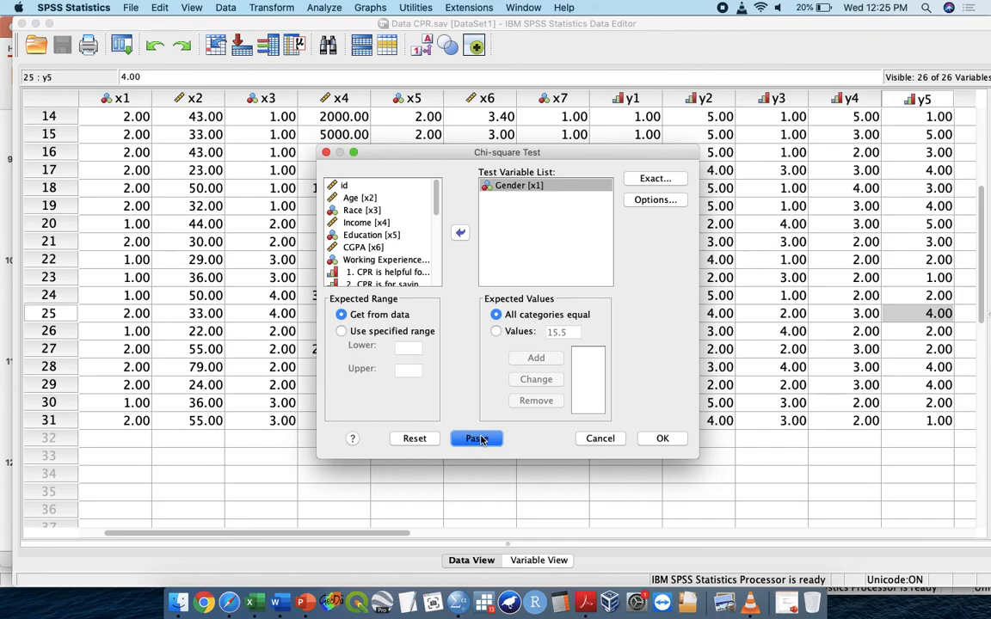
{"action": "key", "text": "ctrl+Up"}
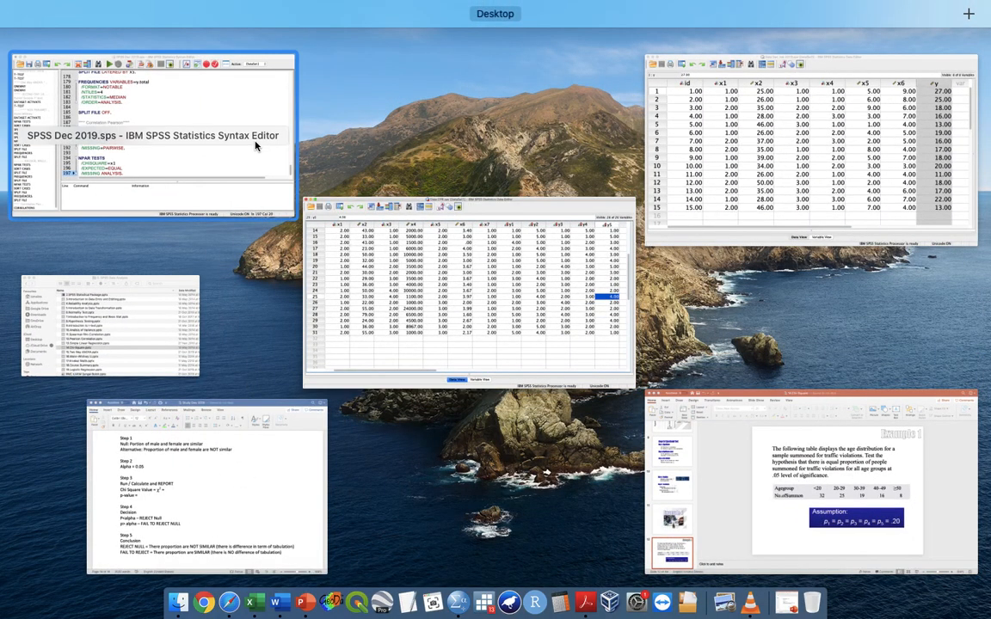
{"action": "left_click", "coordinate": [260, 133]}
{"action": "left_click", "coordinate": [659, 404]}
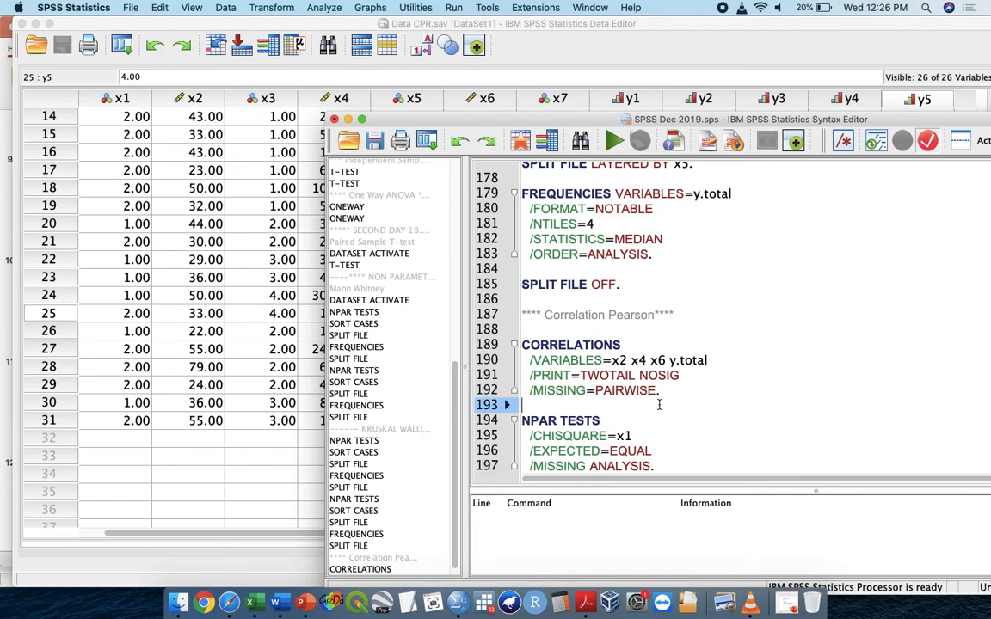
{"action": "key", "text": "Return"}
{"action": "key", "text": "Return"}
{"action": "key", "text": "Up"}
{"action": "type", "text": "**** CHI SQUARE****"}
Run only the NPAR TESTS block below the CHI SQUARE comment.
{"action": "key", "text": "Down"}
{"action": "key", "text": "shift+Down"}
{"action": "key", "text": "shift+Down"}
{"action": "key", "text": "shift+Down"}
{"action": "key", "text": "shift+Down"}
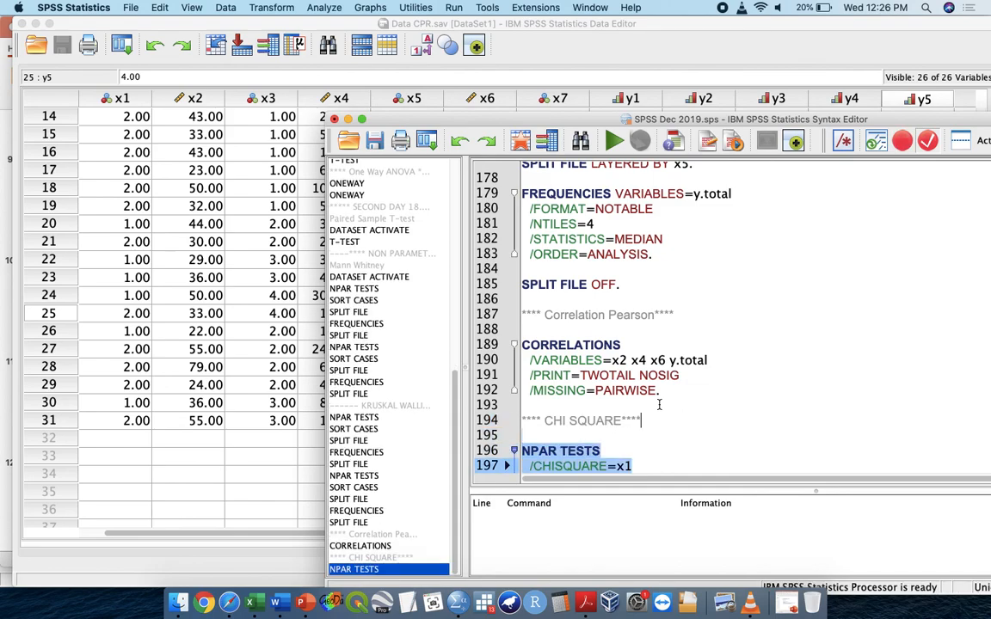
{"action": "key", "text": "shift+Down"}
{"action": "key", "text": "super+r"}
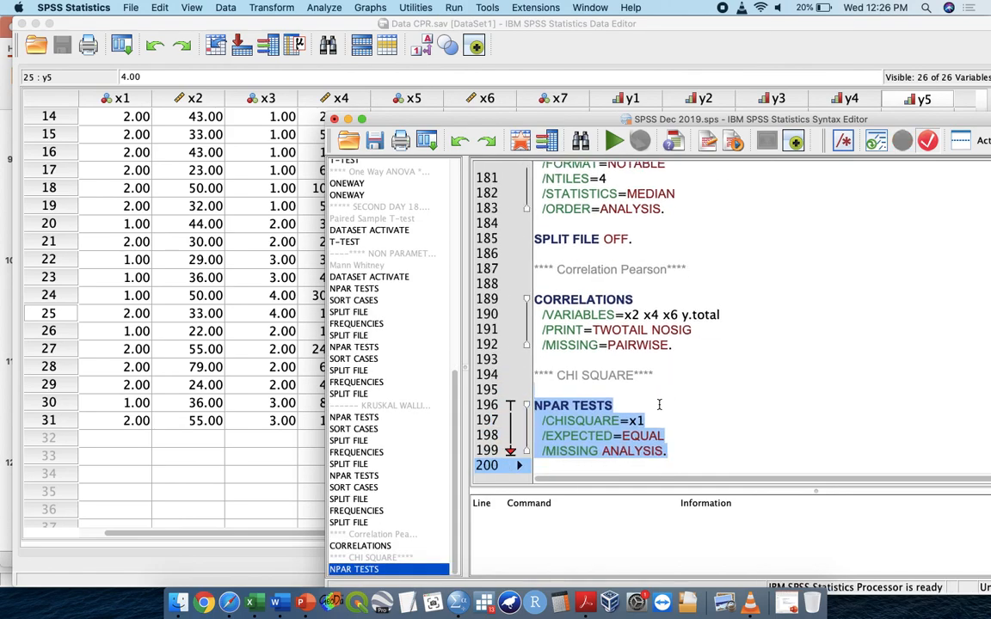
Switch to the SPSS output viewer and examine the Gender frequencies and Test Statistics tables of the chi-square test.
{"action": "key", "text": "ctrl+Up"}
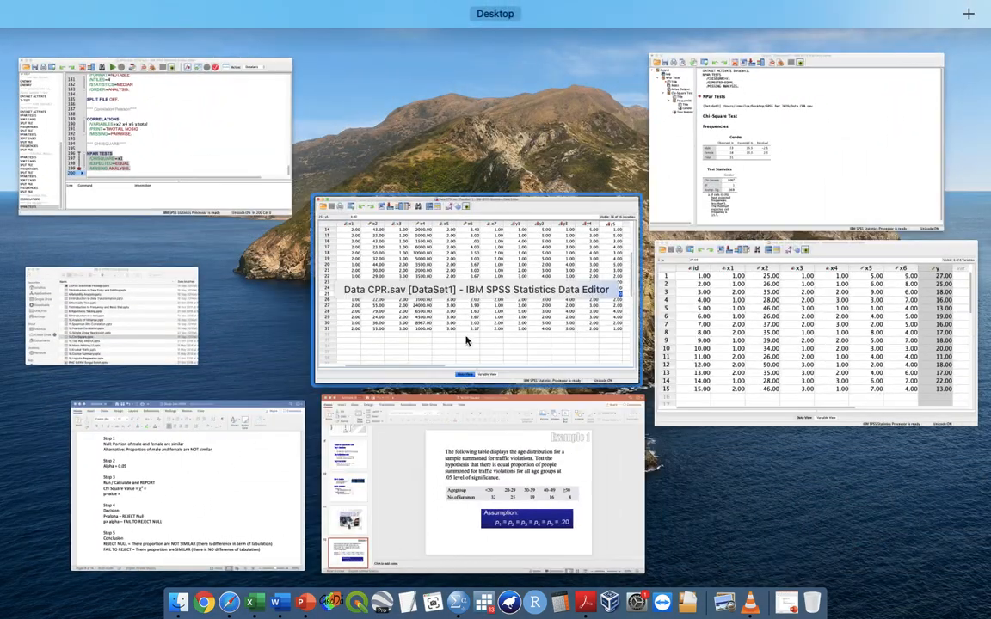
{"action": "left_click", "coordinate": [785, 196]}
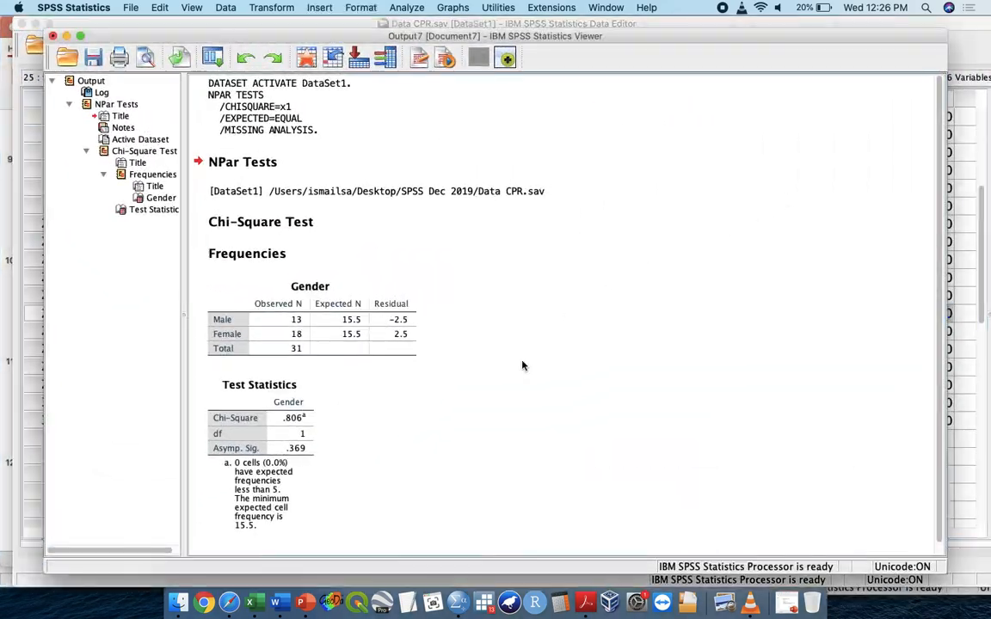
{"action": "scroll", "coordinate": [523, 365], "scroll_direction": "down", "scroll_amount": 1}
{"action": "left_click", "coordinate": [276, 321]}
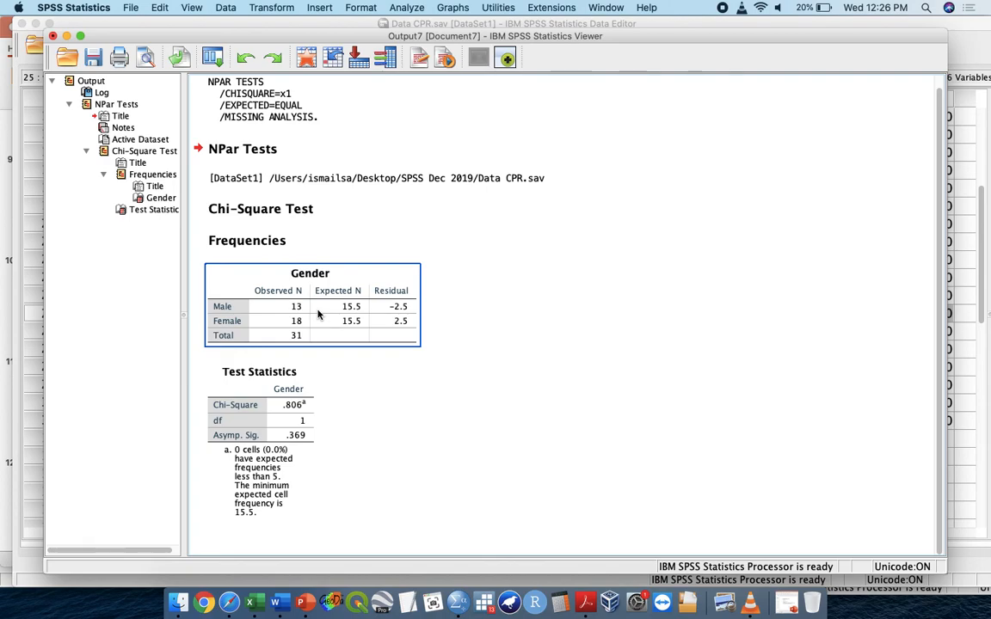
{"action": "left_click", "coordinate": [262, 414]}
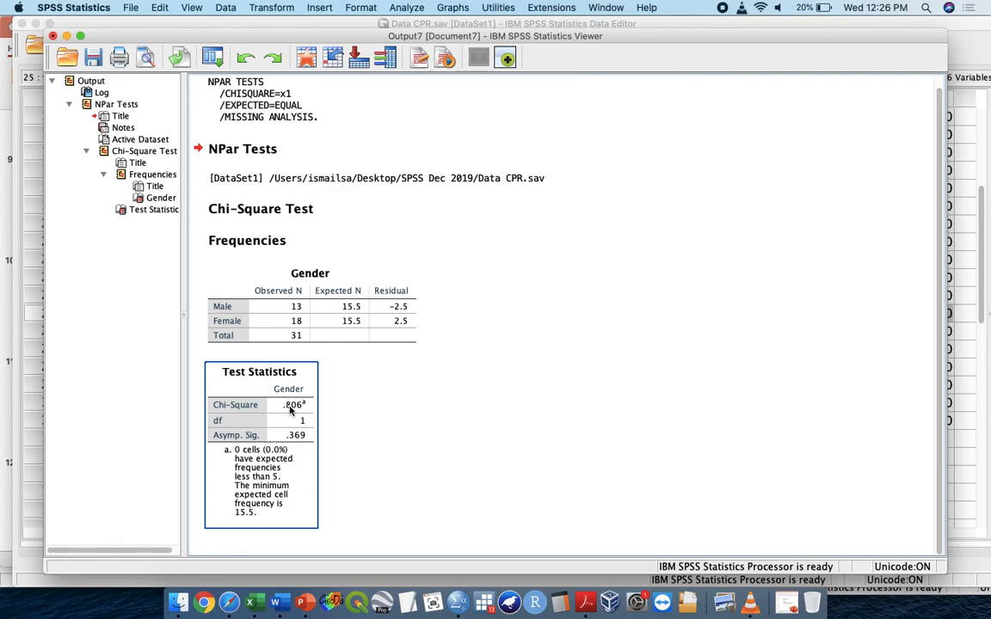
Switch to the Word document Study Dec 2019 and enter 0.806 as the Chi Square Value under Step 3, checking it against the SPSS output.
{"action": "key", "text": "ctrl+Up"}
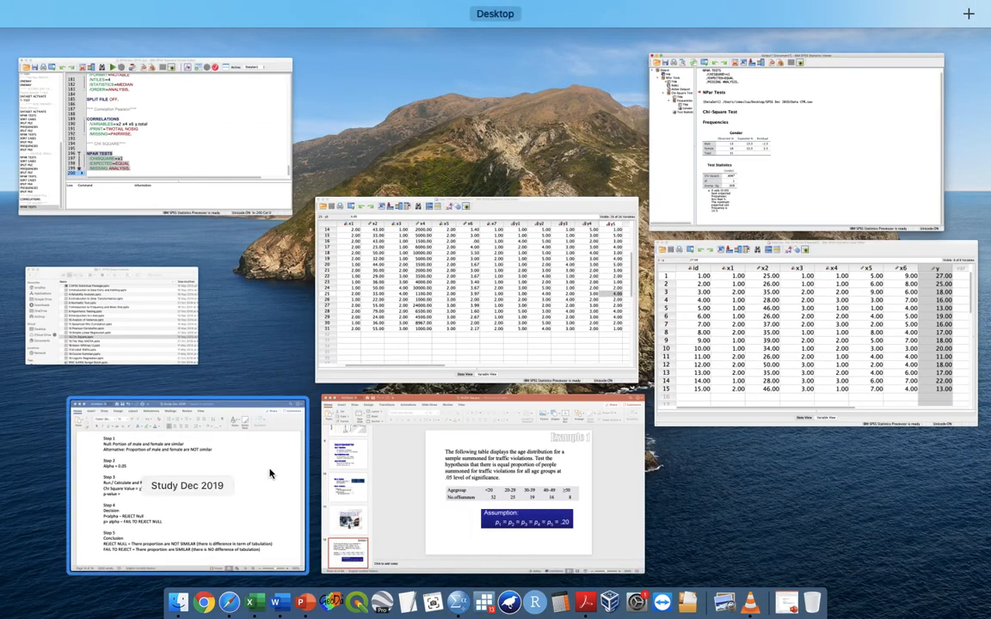
{"action": "left_click", "coordinate": [270, 471]}
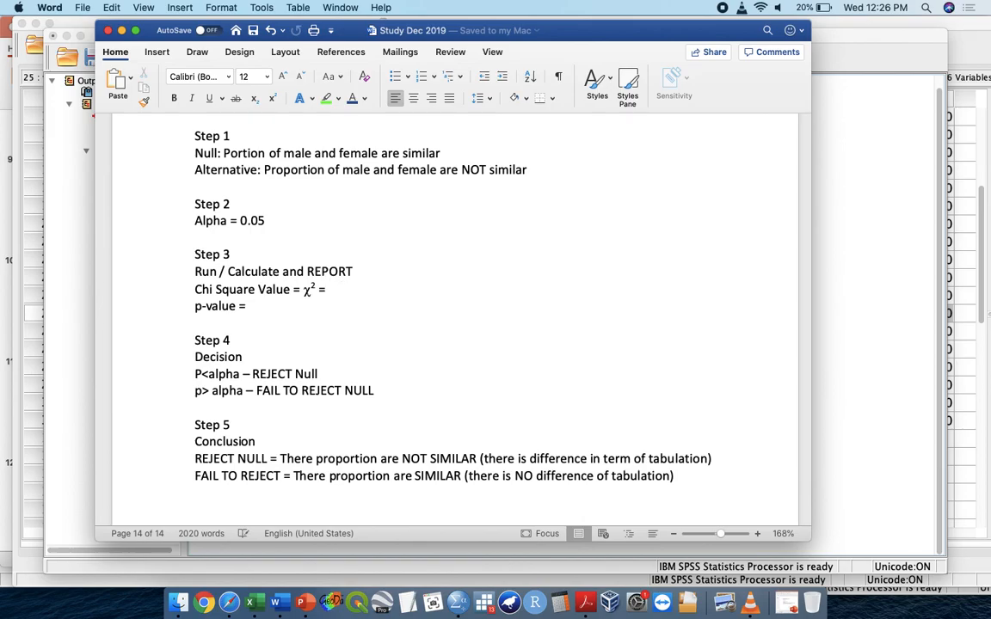
{"action": "left_click", "coordinate": [342, 288]}
{"action": "type", "text": "0.8"}
{"action": "key", "text": "ctrl+Up"}
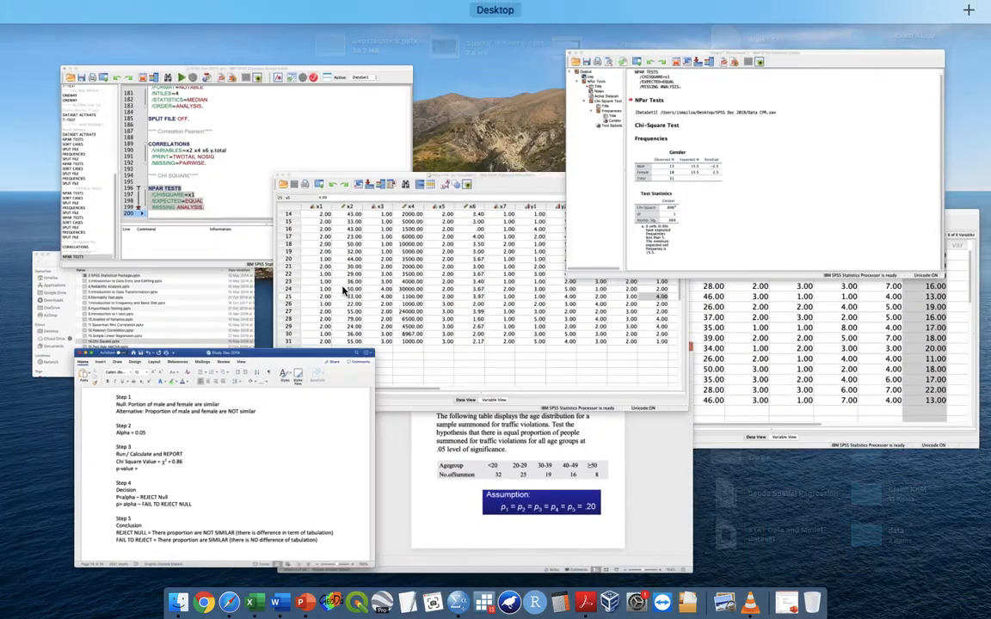
{"action": "left_click", "coordinate": [739, 137]}
{"action": "key", "text": "ctrl+Up"}
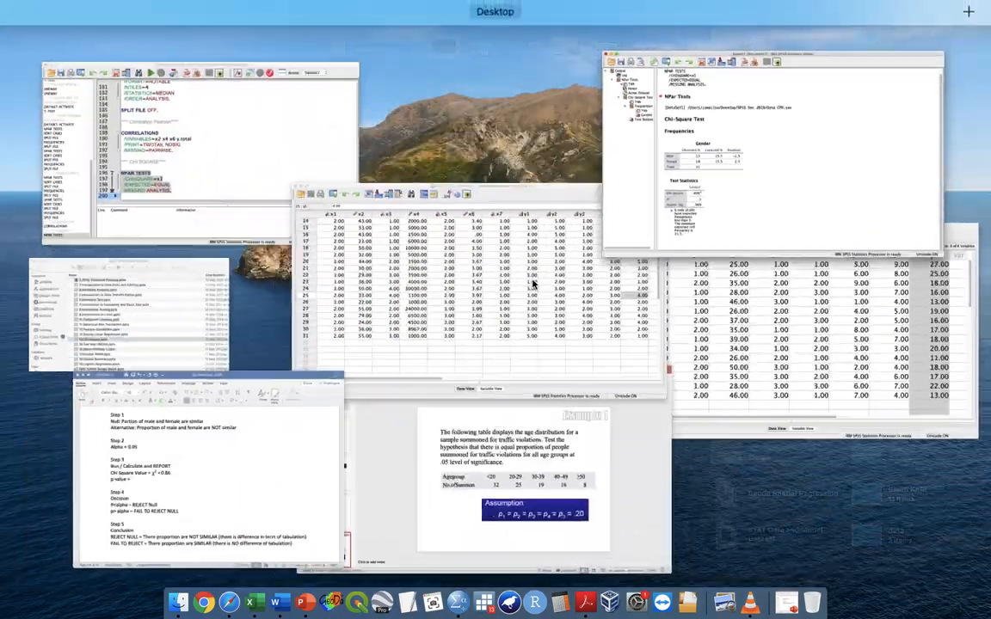
{"action": "left_click", "coordinate": [301, 482]}
{"action": "key", "text": "BackSpace"}
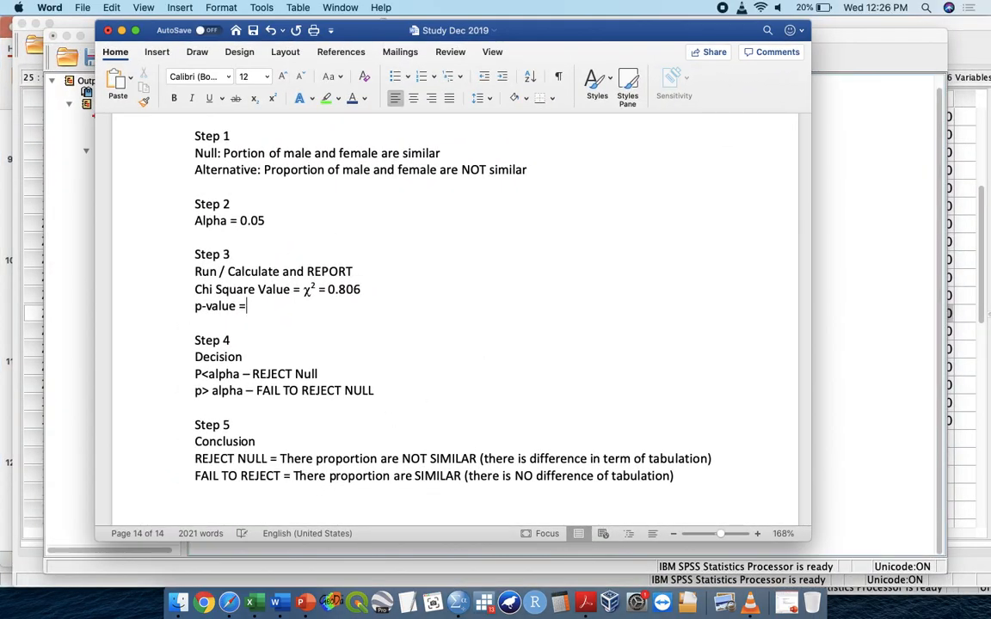
Enter 0.369 as the p-value under Step 3, checking it against the SPSS output.
{"action": "type", "text": "0."}
{"action": "key", "text": "ctrl+Up"}
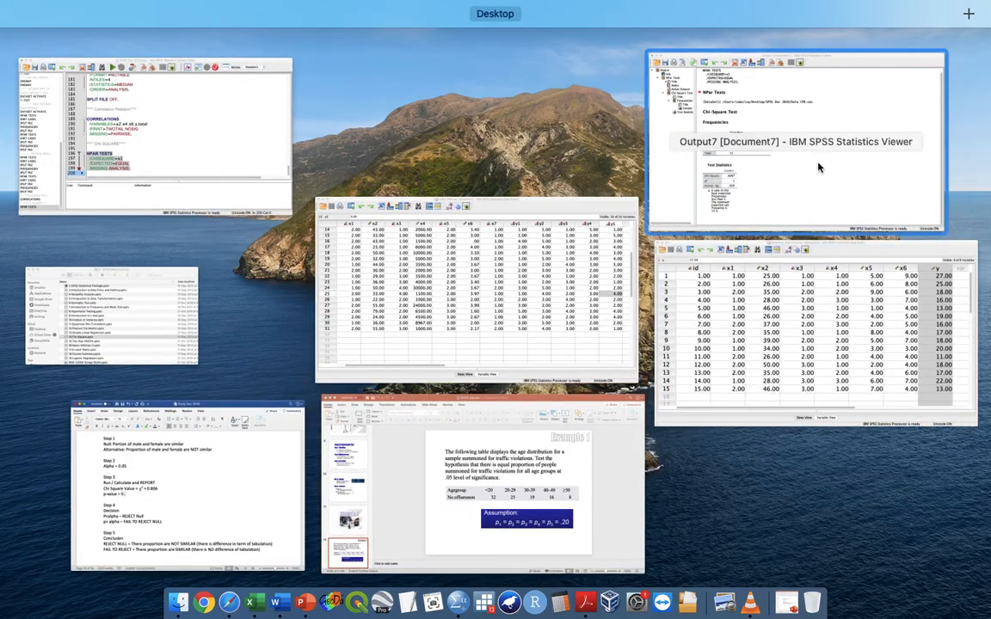
{"action": "left_click", "coordinate": [739, 147]}
{"action": "key", "text": "ctrl+Up"}
{"action": "left_click", "coordinate": [272, 449]}
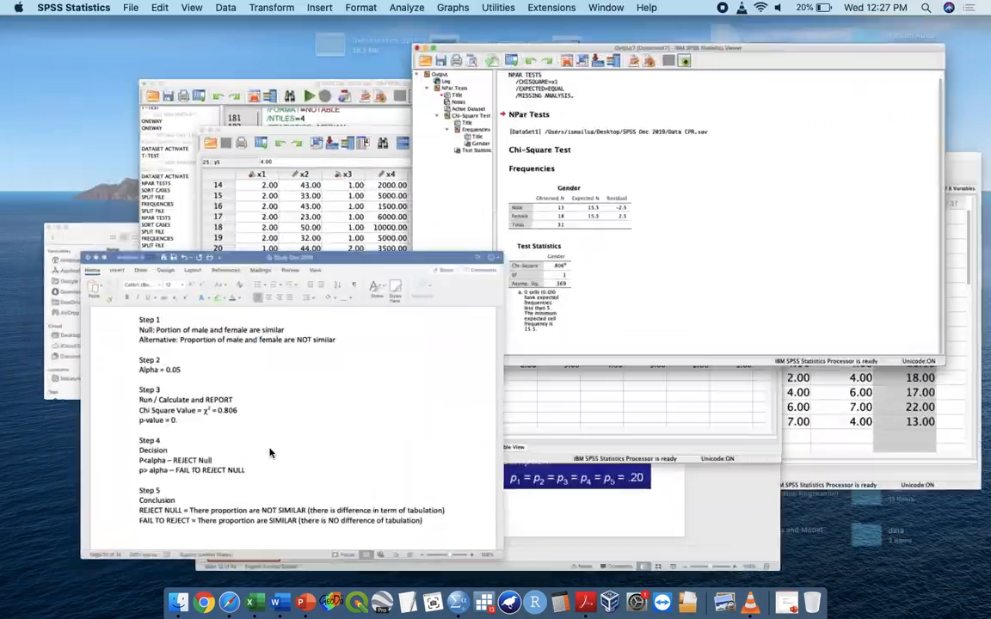
{"action": "type", "text": "36"}
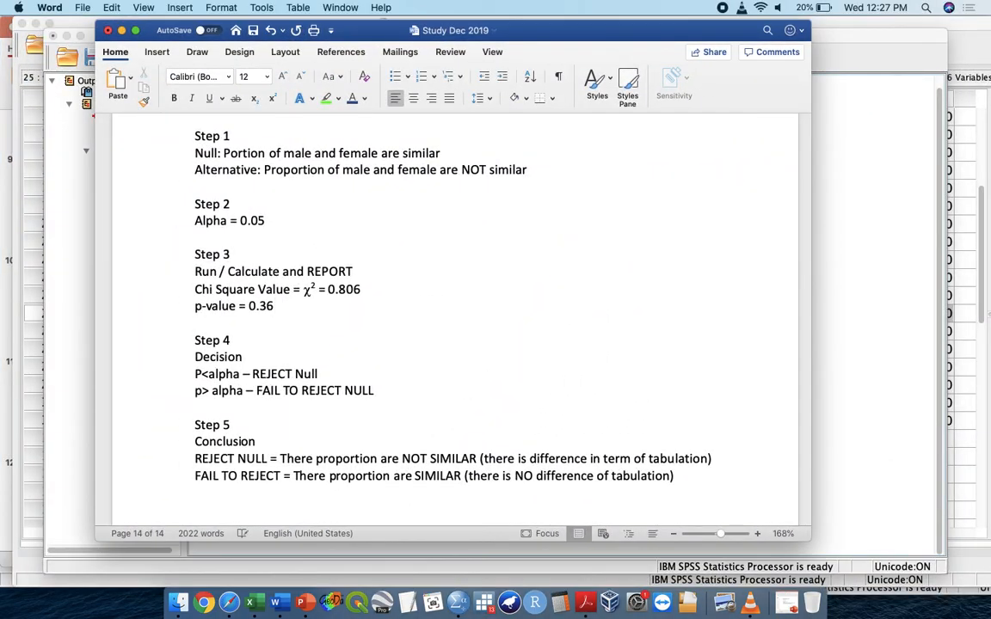
{"action": "left_click_drag", "start_coordinate": [305, 307], "coordinate": [251, 307]}
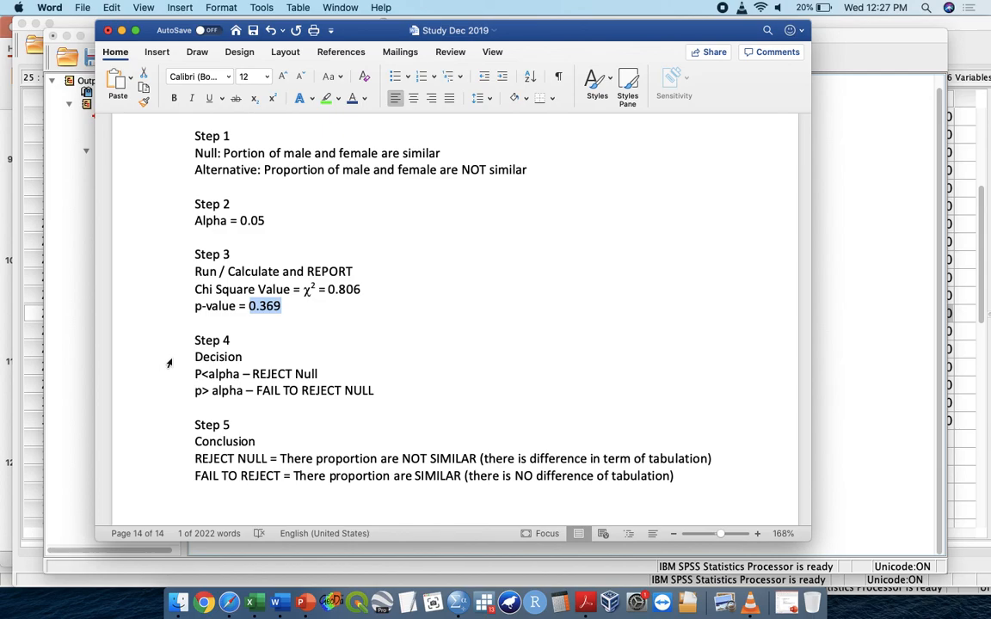
Highlight the "p> alpha – FAIL TO REJECT NULL" decision line and the FAIL TO REJECT conclusion line in green.
{"action": "scroll", "coordinate": [168, 363], "scroll_direction": "up", "scroll_amount": 1}
{"action": "left_click", "coordinate": [156, 394]}
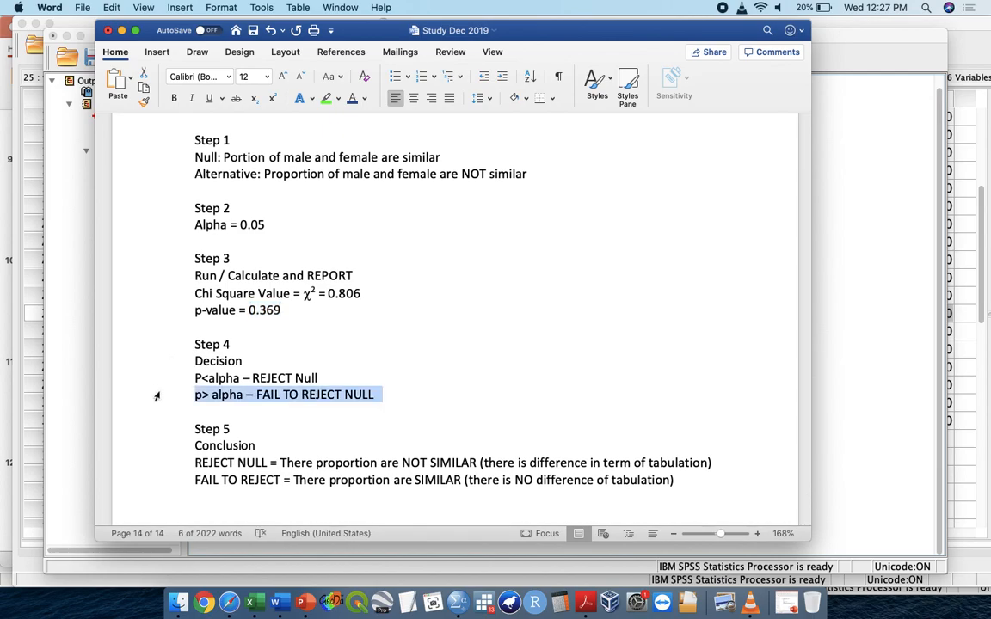
{"action": "left_click", "coordinate": [326, 97]}
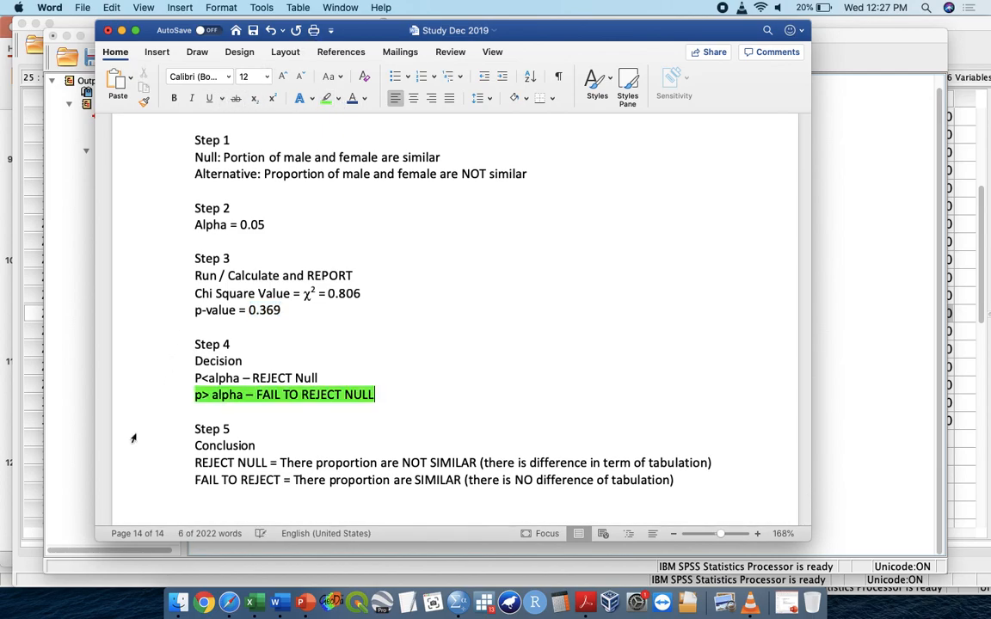
{"action": "left_click", "coordinate": [155, 481]}
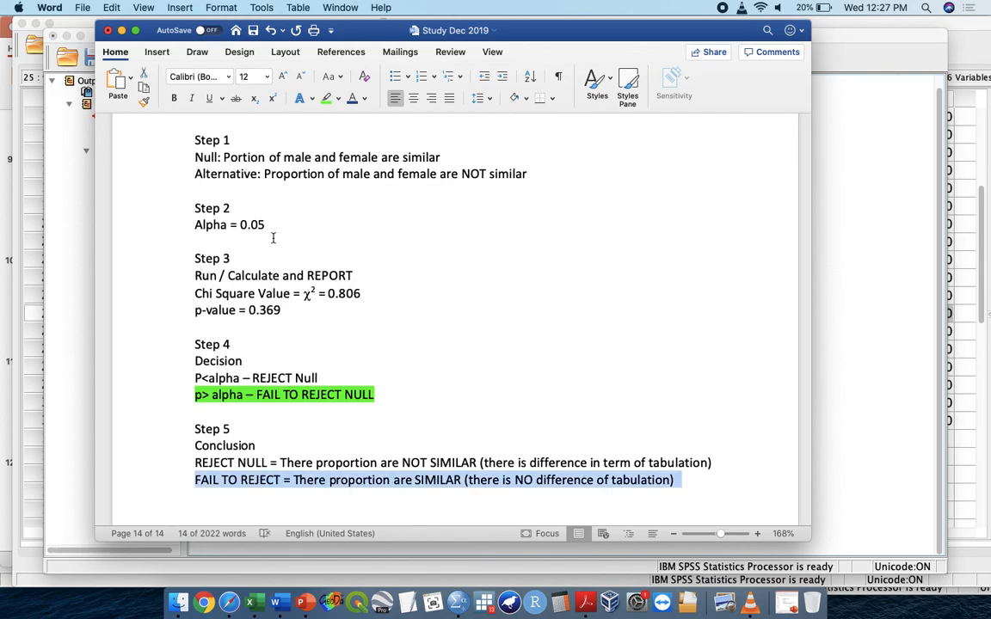
{"action": "left_click", "coordinate": [326, 97]}
{"action": "scroll", "coordinate": [359, 261], "scroll_direction": "down", "scroll_amount": 5}
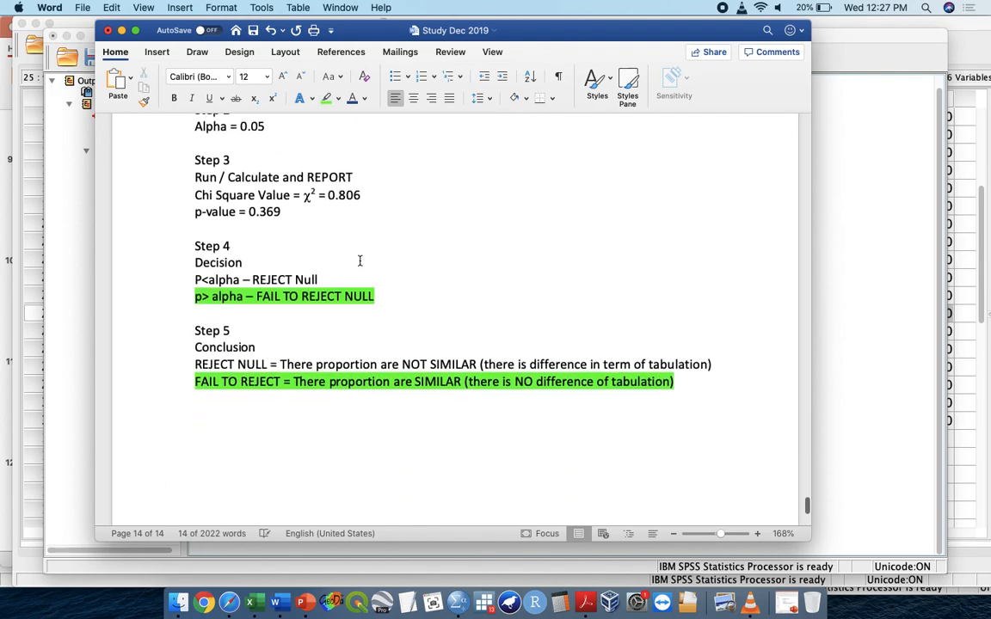
{"action": "left_click", "coordinate": [367, 371]}
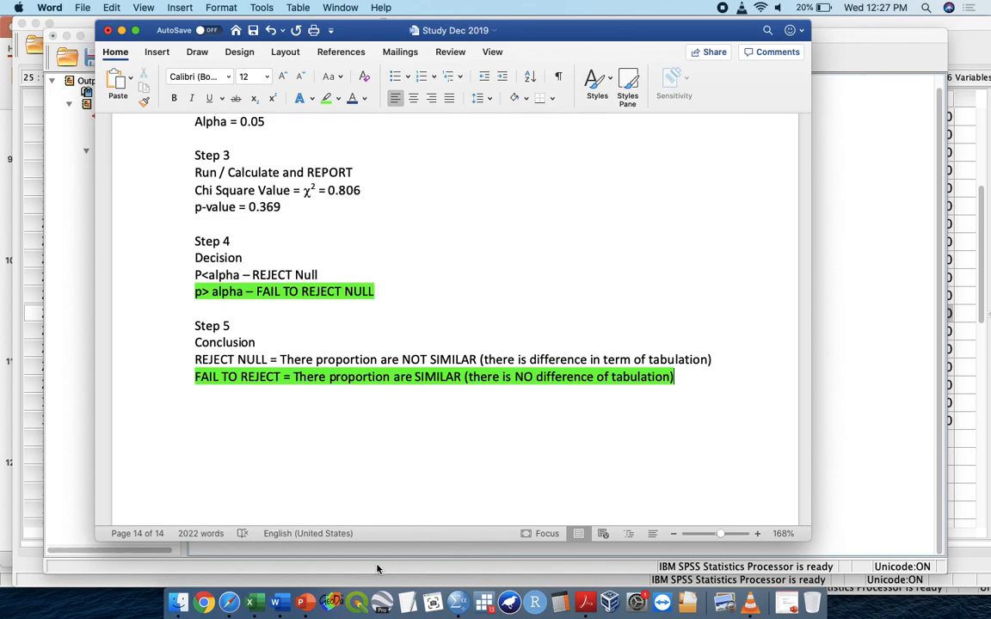
Open a new blank workbook in Excel and enter the headers Observe in F7 and Expected in G7.
{"action": "left_click", "coordinate": [249, 602]}
{"action": "double_click", "coordinate": [374, 197]}
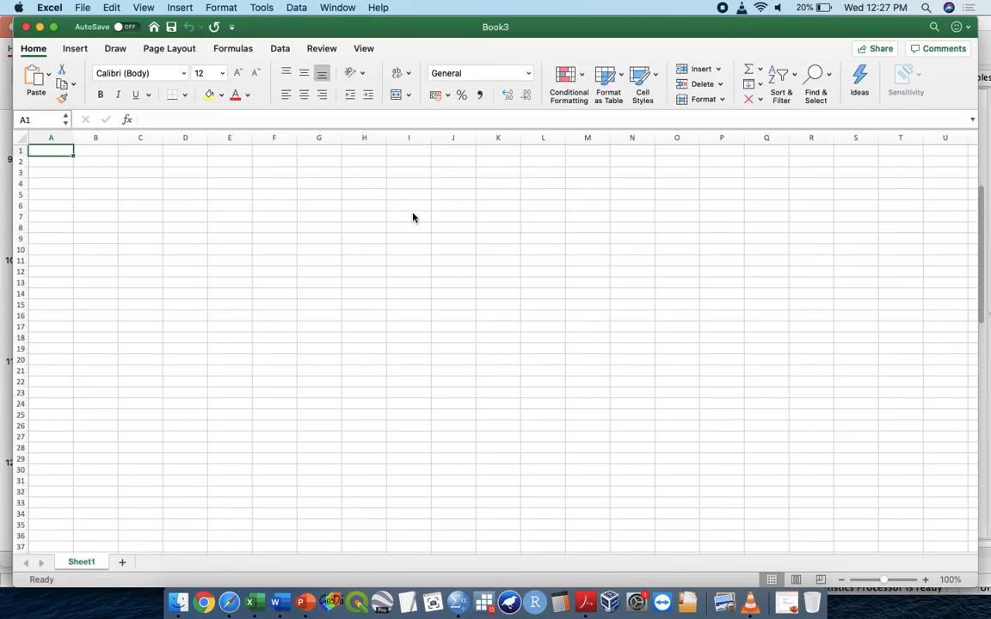
{"action": "left_click", "coordinate": [272, 214]}
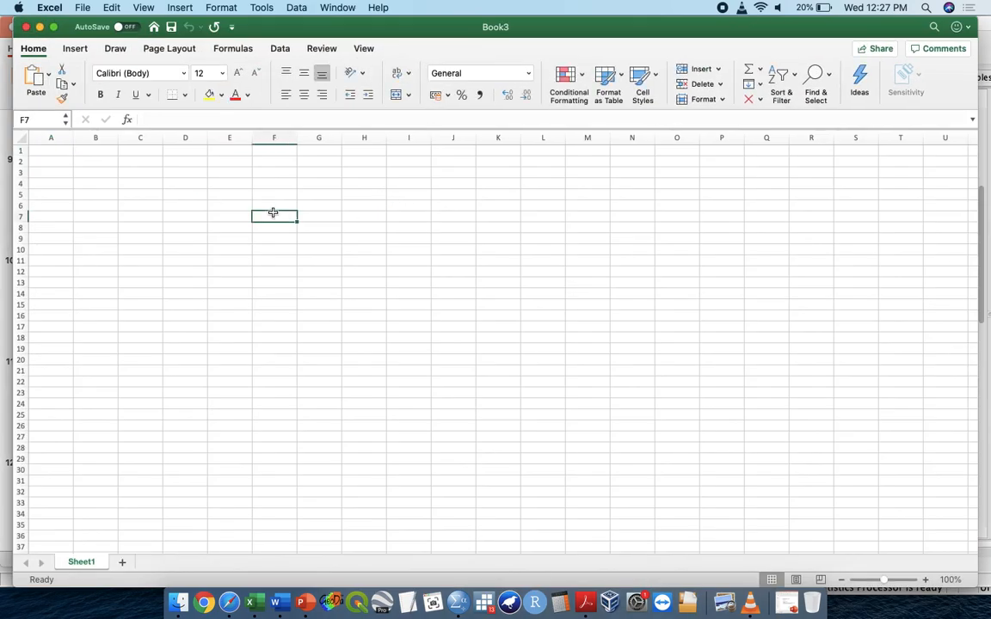
{"action": "scroll", "coordinate": [272, 213], "scroll_direction": "up", "scroll_amount": 5}
{"action": "type", "text": "Ob"}
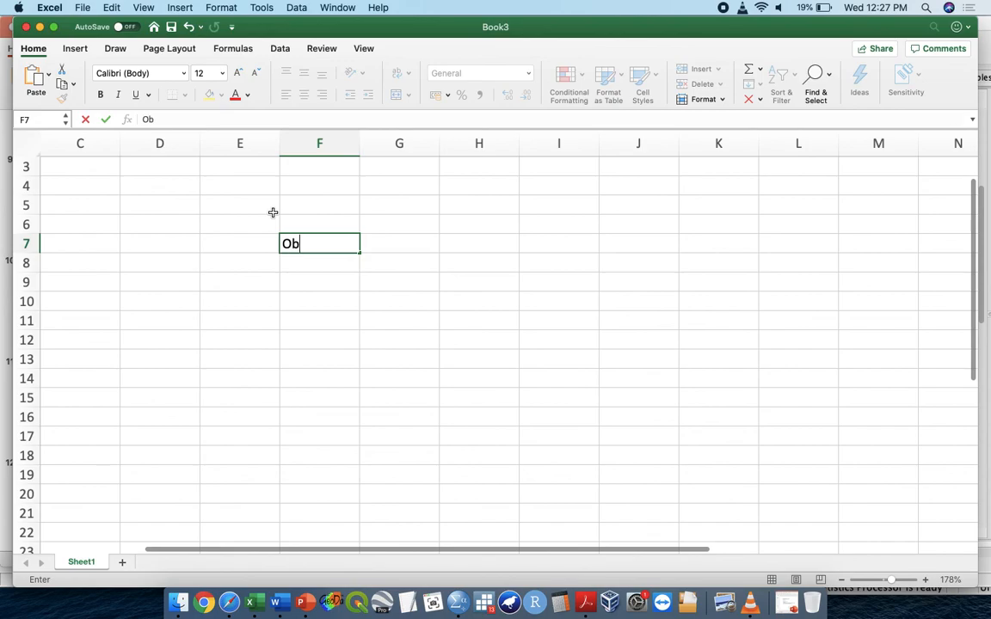
{"action": "type", "text": "serve"}
{"action": "key", "text": "Tab"}
{"action": "type", "text": "Ex"}
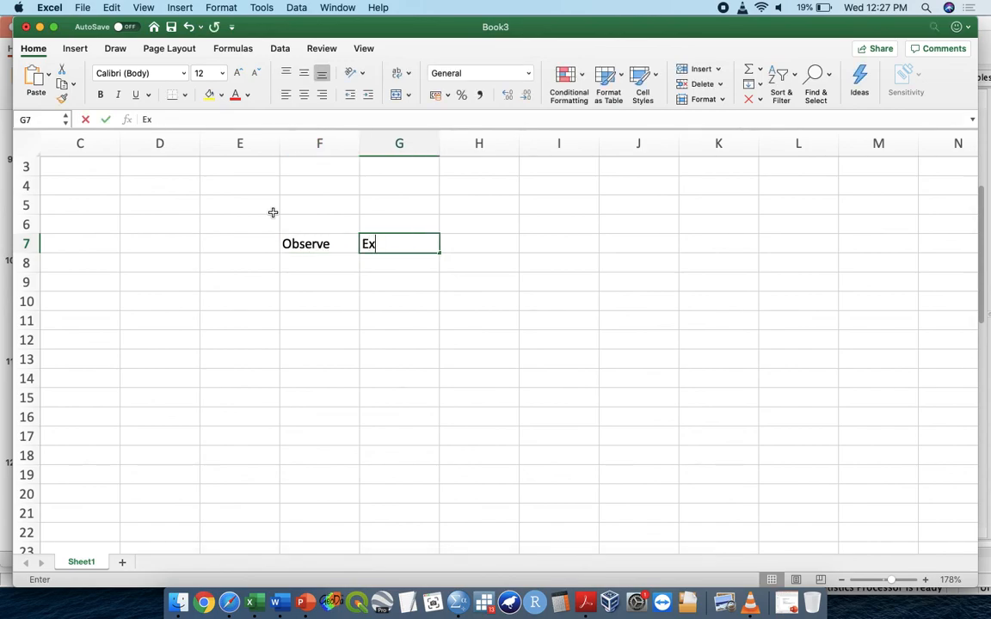
{"action": "type", "text": "pected"}
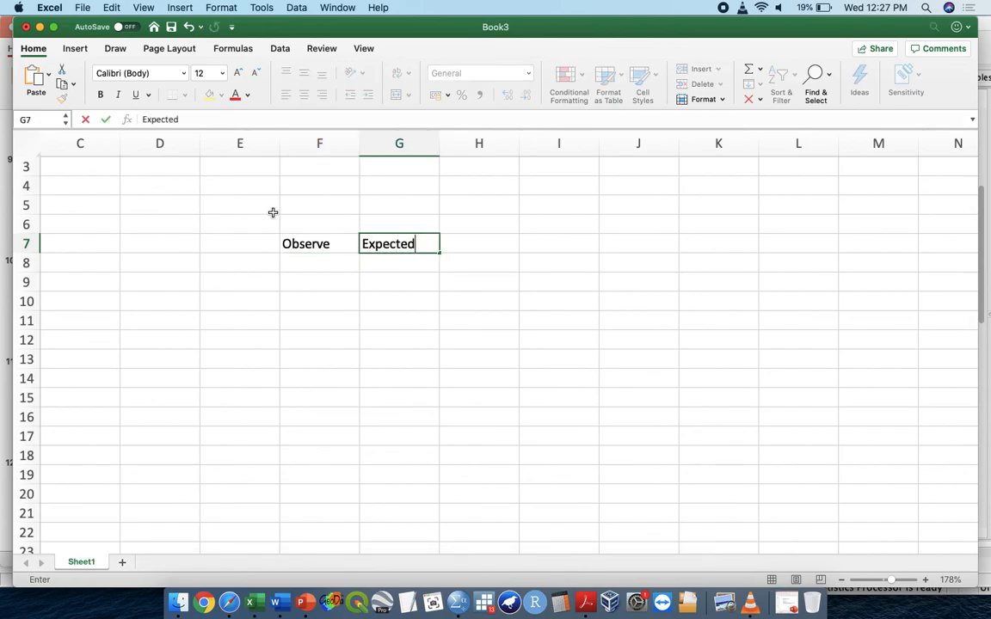
{"action": "key", "text": "Return"}
Enter the row labels Male in E8 and Female in E9.
{"action": "key", "text": "Left"}
{"action": "type", "text": "Male"}
{"action": "key", "text": "Return"}
{"action": "type", "text": "Female"}
{"action": "key", "text": "Tab"}
Enter the observed counts from the SPSS output, 13 for Male in F8 and 18 for Female in F9.
{"action": "key", "text": "Up"}
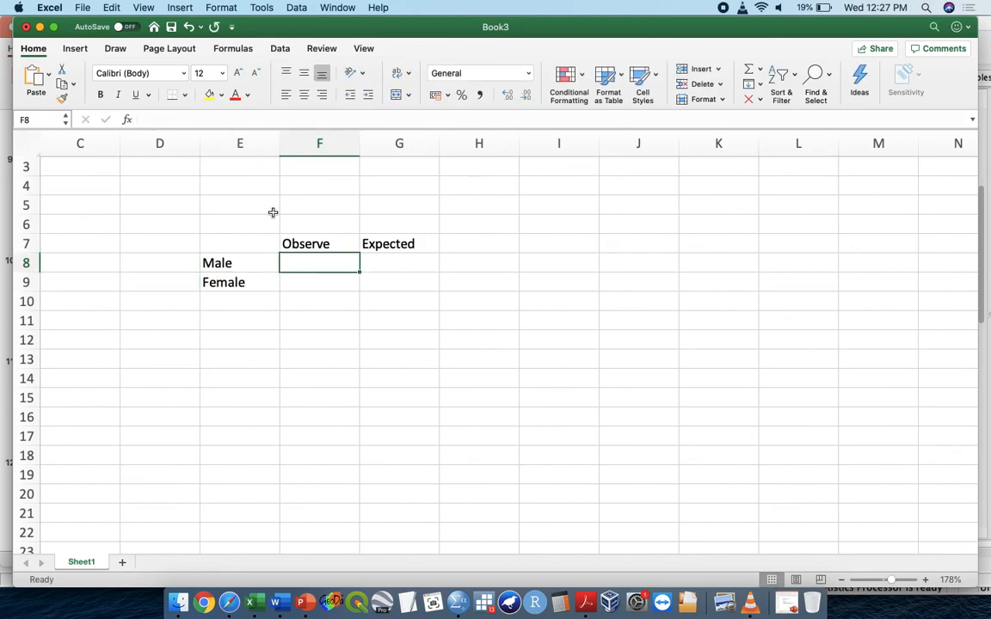
{"action": "key", "text": "ctrl+Up"}
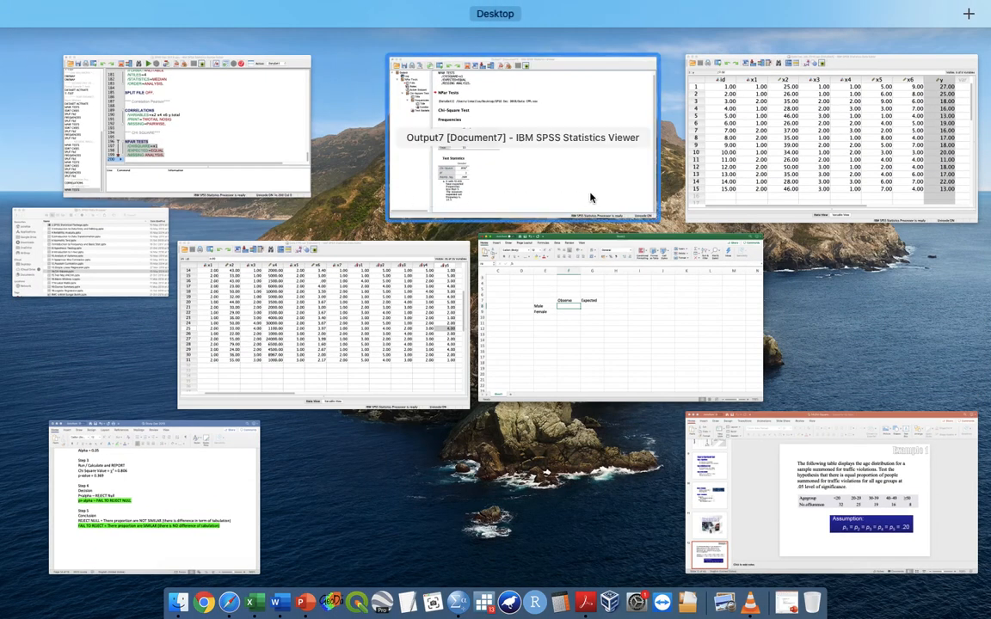
{"action": "left_click", "coordinate": [583, 305]}
{"action": "type", "text": "13"}
{"action": "key", "text": "Return"}
{"action": "type", "text": "18"}
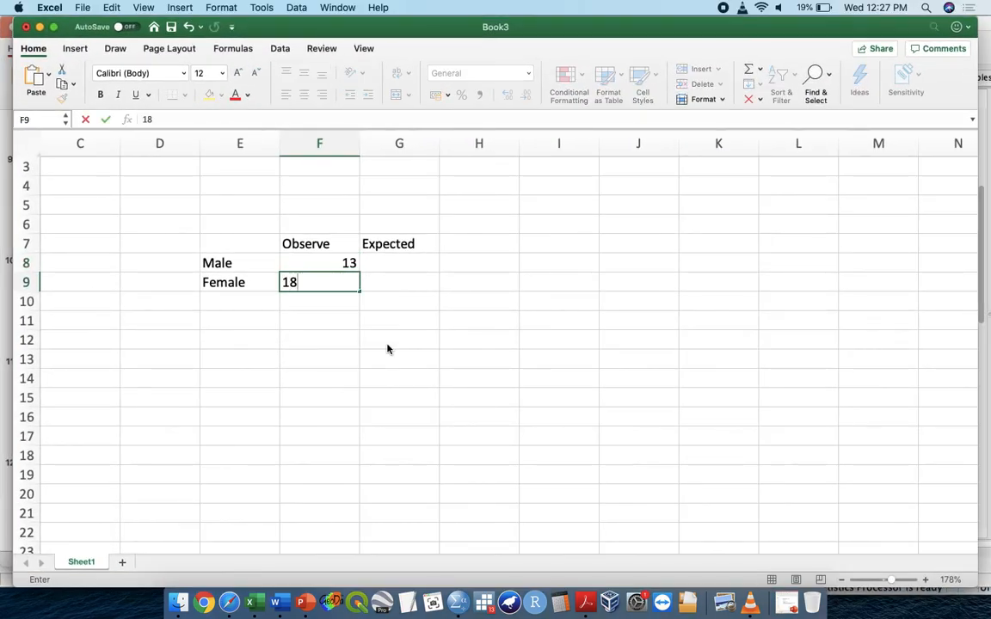
{"action": "key", "text": "Tab"}
Calculate the expected counts for Male and Female with the formula =31/2 in G8 and G9.
{"action": "key", "text": "Up"}
{"action": "type", "text": "="}
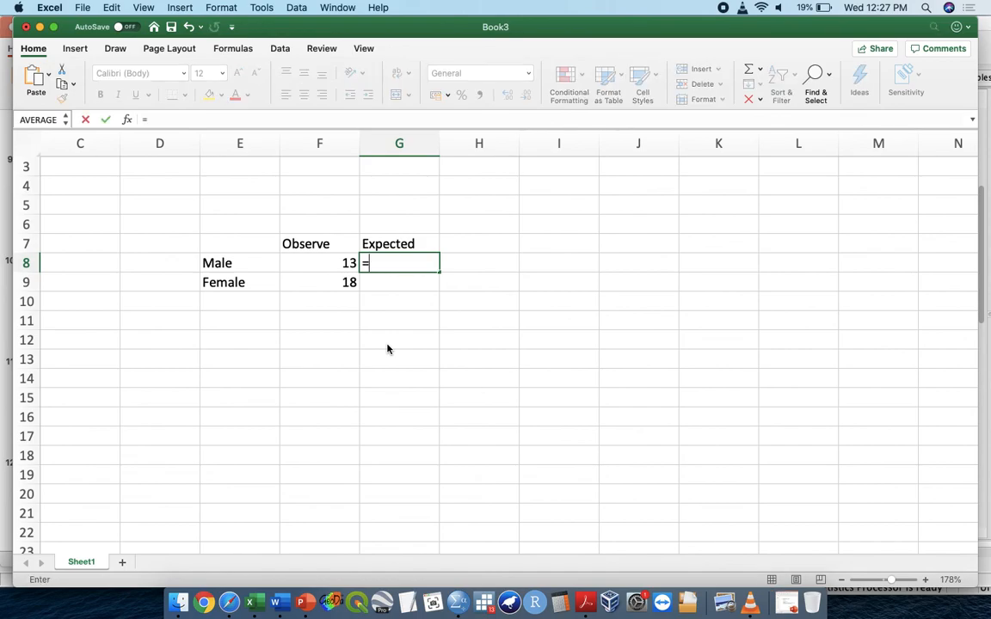
{"action": "type", "text": "31/2"}
{"action": "key", "text": "Return"}
{"action": "left_click", "coordinate": [420, 264]}
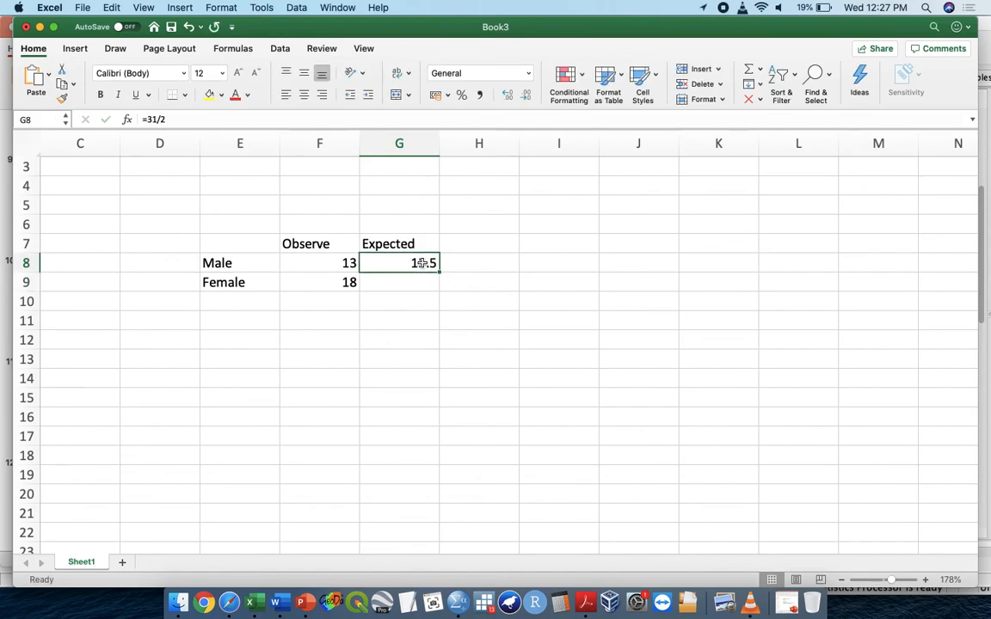
{"action": "left_click", "coordinate": [420, 282]}
{"action": "type", "text": "=31/2"}
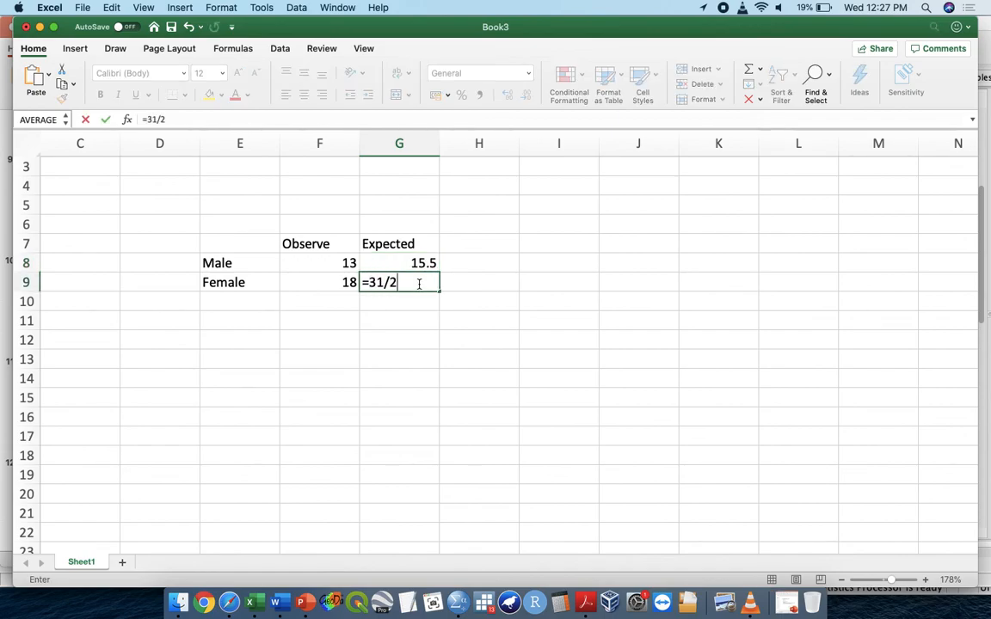
{"action": "key", "text": "Return"}
Add an o-e column in H7 that subtracts expected from observed with =F8-G8, and fill the formula down to H9.
{"action": "left_click", "coordinate": [465, 244]}
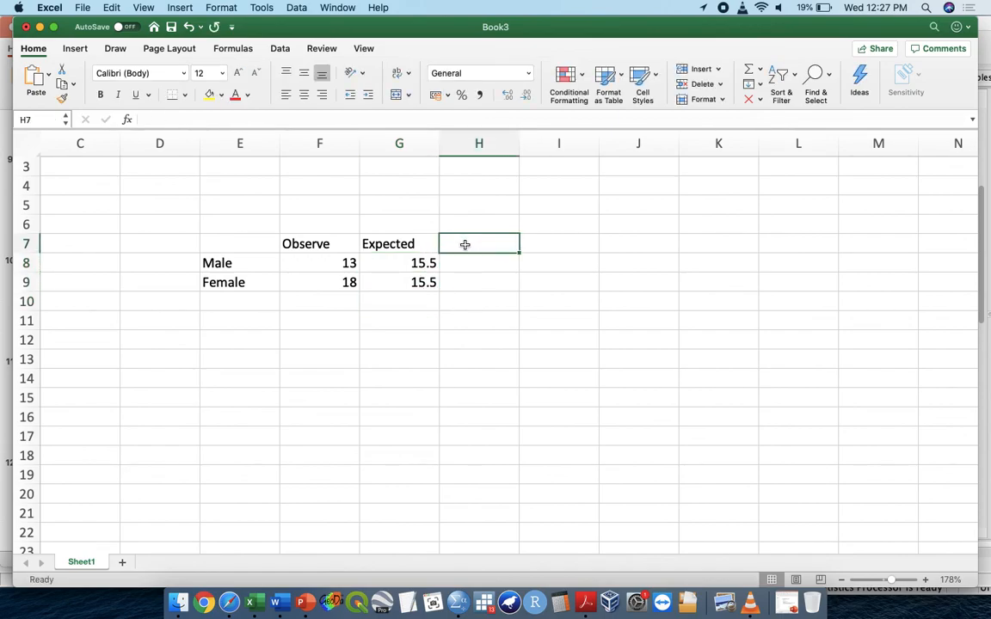
{"action": "type", "text": "o-e"}
{"action": "key", "text": "Tab"}
{"action": "key", "text": "Return"}
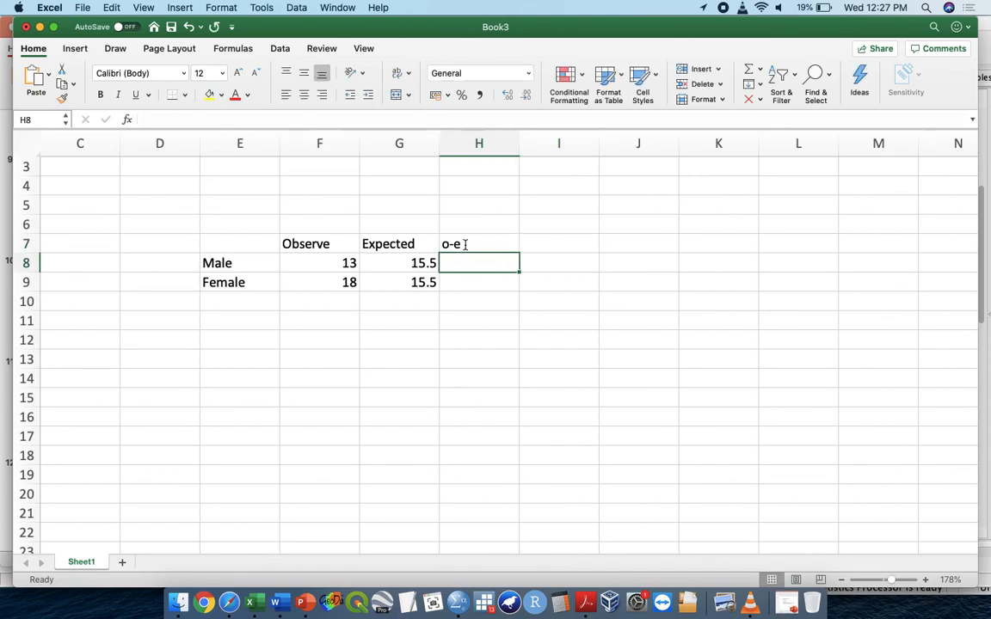
{"action": "type", "text": "="}
{"action": "left_click", "coordinate": [346, 262]}
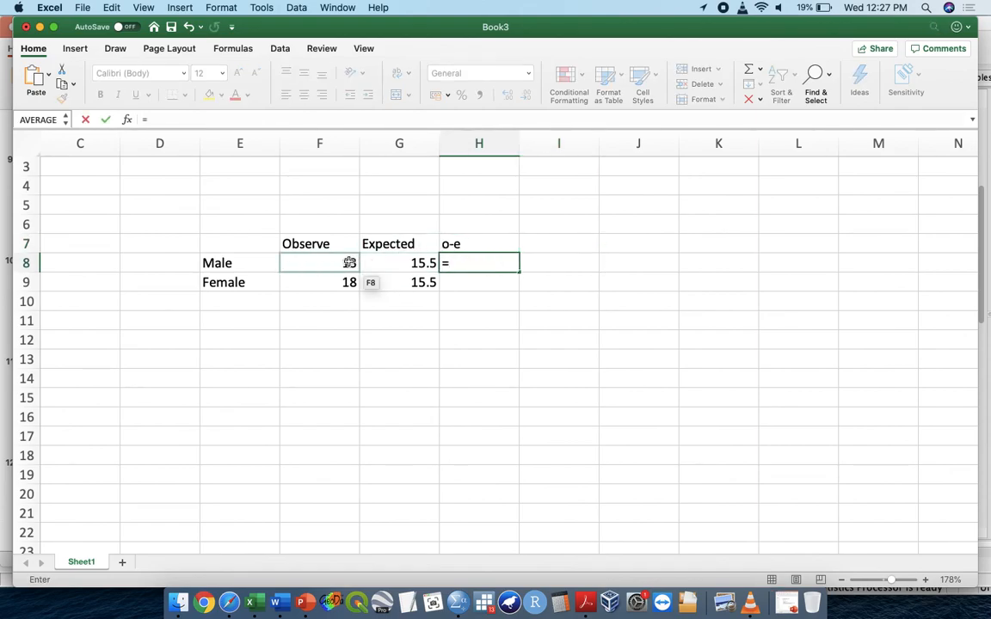
{"action": "type", "text": "-"}
{"action": "left_click", "coordinate": [391, 261]}
{"action": "key", "text": "Return"}
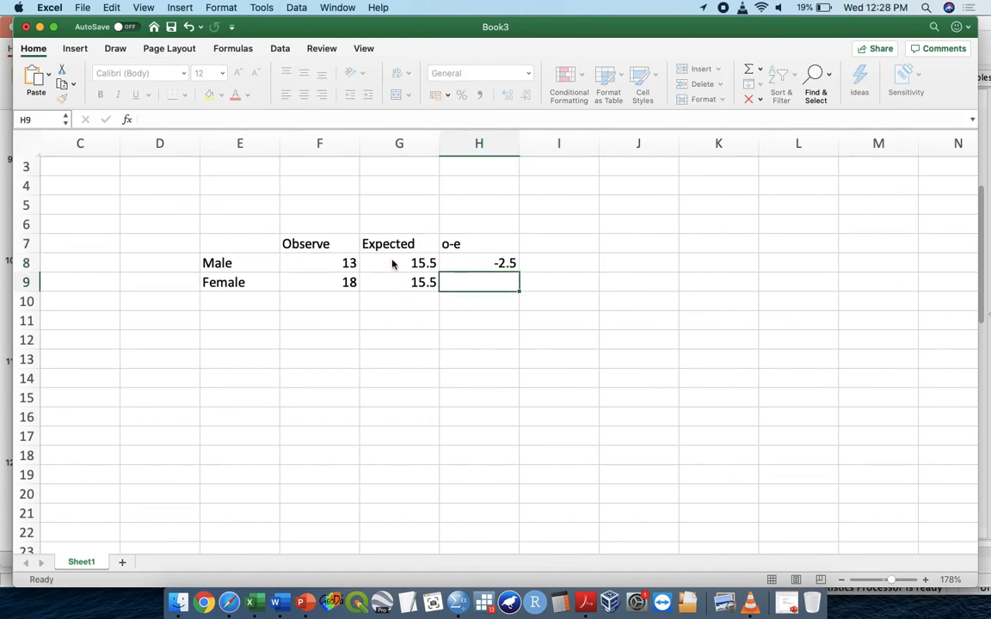
{"action": "left_click", "coordinate": [466, 268]}
{"action": "left_click_drag", "start_coordinate": [518, 271], "coordinate": [516, 289]}
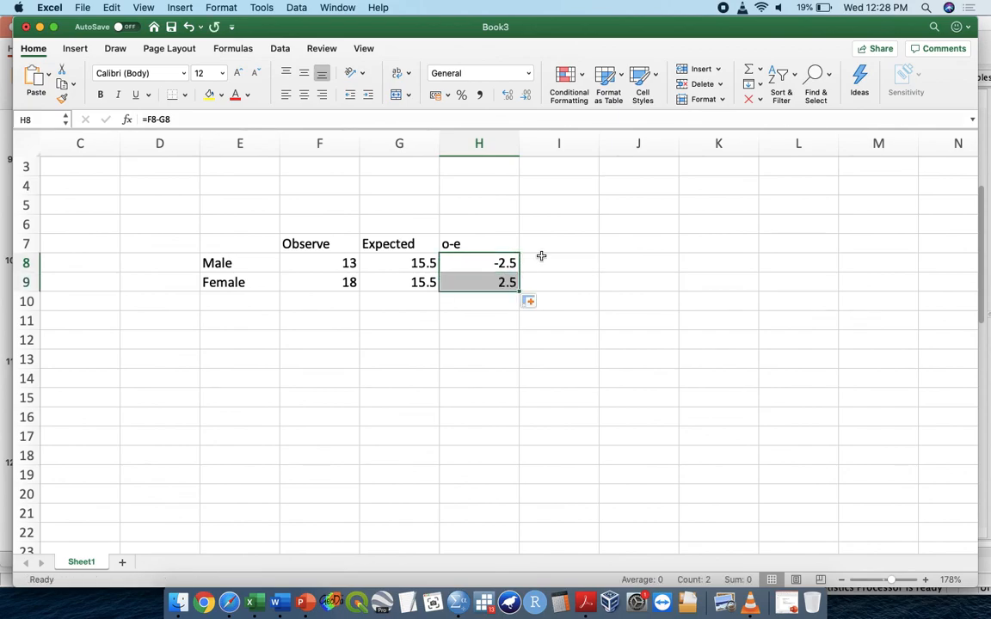
Enter =o-e2 in I7 as the heading for the squared differences.
{"action": "left_click", "coordinate": [564, 239]}
{"action": "type", "text": "="}
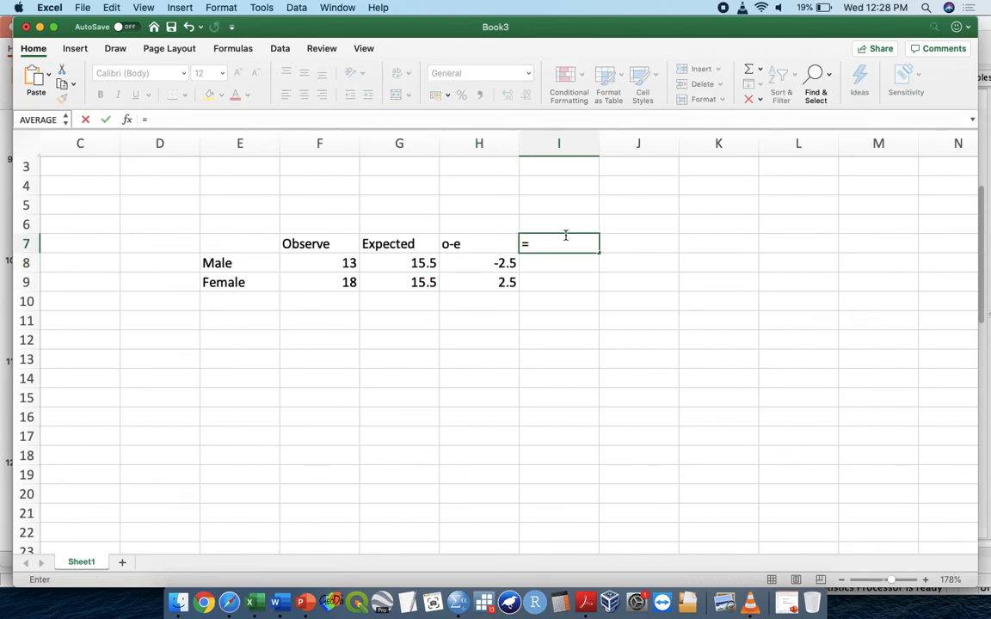
{"action": "type", "text": "o-e"}
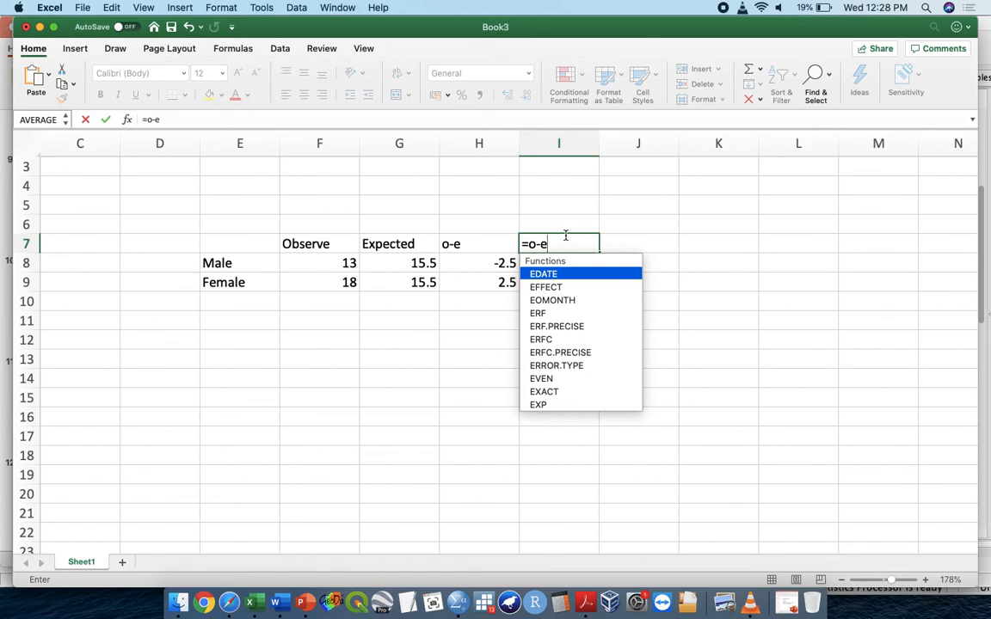
{"action": "type", "text": "2"}
{"action": "key", "text": "Return"}
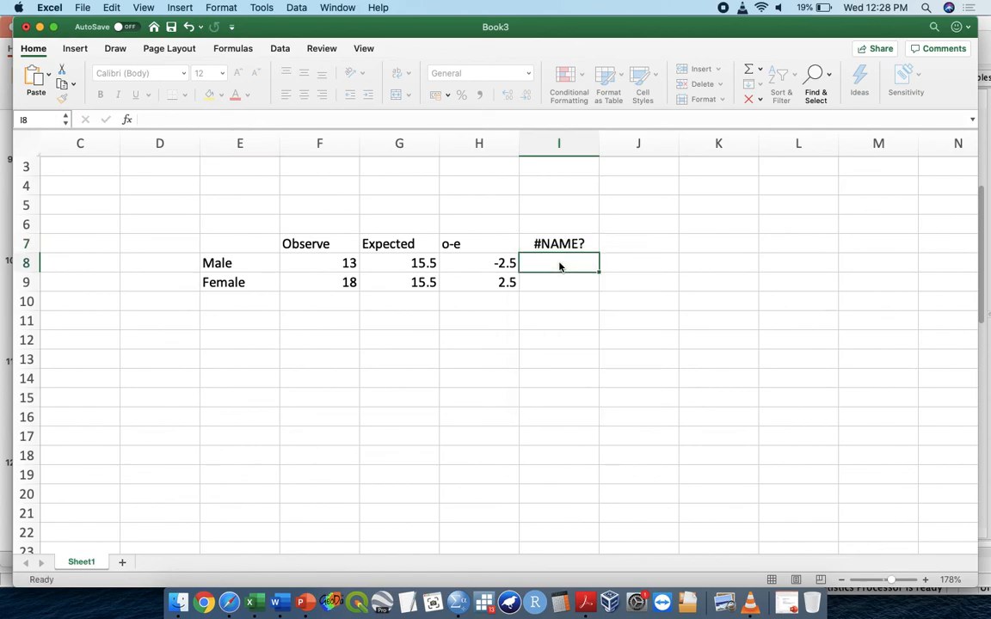
Square the o-e value in I8 with the formula =H8*H8 and fill it down to I9.
{"action": "type", "text": "="}
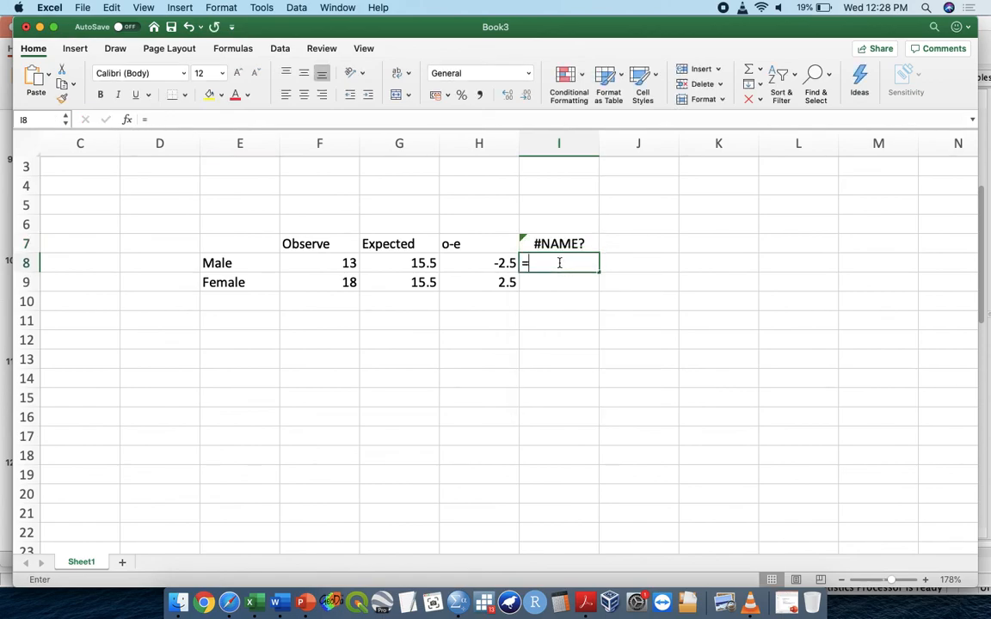
{"action": "left_click", "coordinate": [501, 264]}
{"action": "type", "text": "*"}
{"action": "left_click", "coordinate": [502, 264]}
{"action": "key", "text": "Return"}
{"action": "left_click", "coordinate": [584, 263]}
{"action": "left_click_drag", "start_coordinate": [599, 272], "coordinate": [597, 284]}
Enter the column heading o-e2/e in J7.
{"action": "left_click", "coordinate": [638, 260]}
{"action": "left_click", "coordinate": [638, 244]}
{"action": "type", "text": "o-e"}
{"action": "type", "text": "/2"}
{"action": "key", "text": "BackSpace"}
{"action": "key", "text": "BackSpace"}
{"action": "type", "text": "2/2"}
{"action": "key", "text": "BackSpace"}
{"action": "type", "text": "e"}
Divide the squared difference by the expected count with =I8/G8 in J8, and fill the formula down to J9.
{"action": "left_click", "coordinate": [630, 267]}
{"action": "type", "text": "="}
{"action": "left_click", "coordinate": [574, 265]}
{"action": "type", "text": "/"}
{"action": "left_click", "coordinate": [399, 266]}
{"action": "key", "text": "Return"}
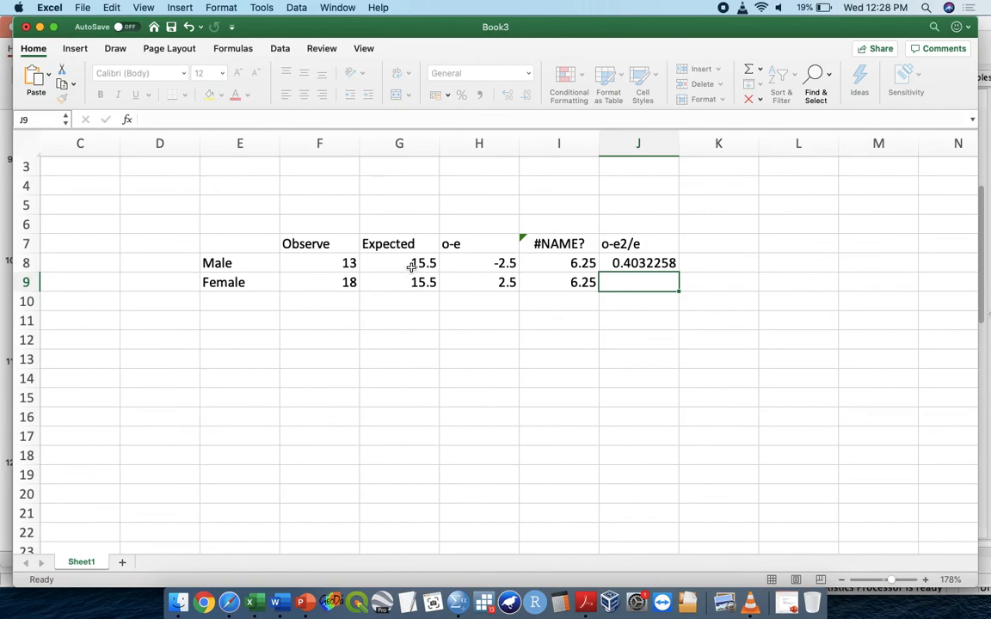
{"action": "left_click", "coordinate": [645, 267]}
{"action": "left_click_drag", "start_coordinate": [676, 272], "coordinate": [677, 292]}
Total the o-e2/e values in J10 with the formula =SUM(J8:J9).
{"action": "left_click", "coordinate": [645, 307]}
{"action": "type", "text": "=sum("}
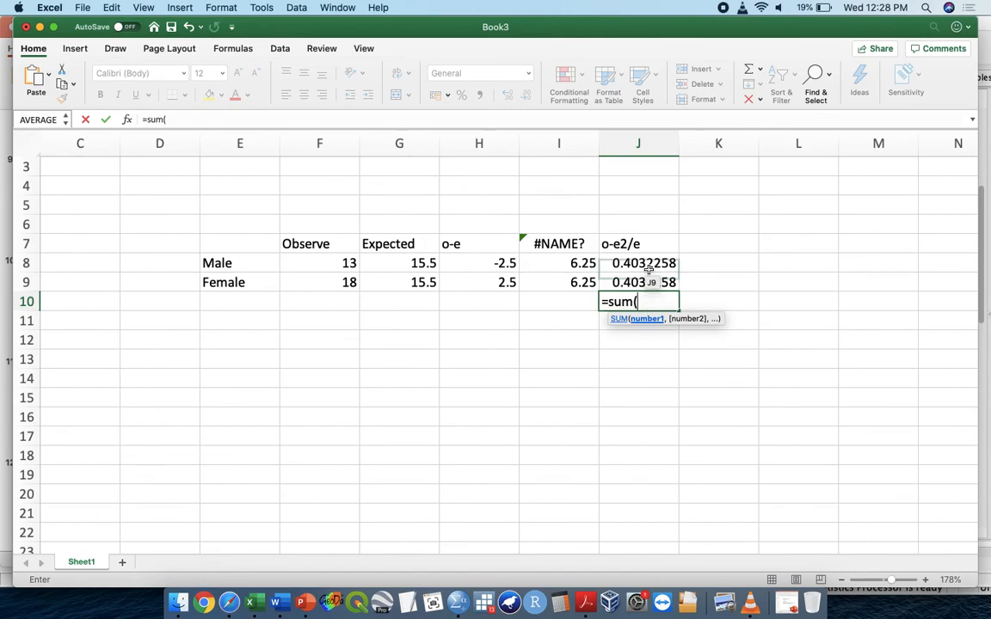
{"action": "left_click_drag", "start_coordinate": [649, 269], "coordinate": [656, 287]}
{"action": "key", "text": "Return"}
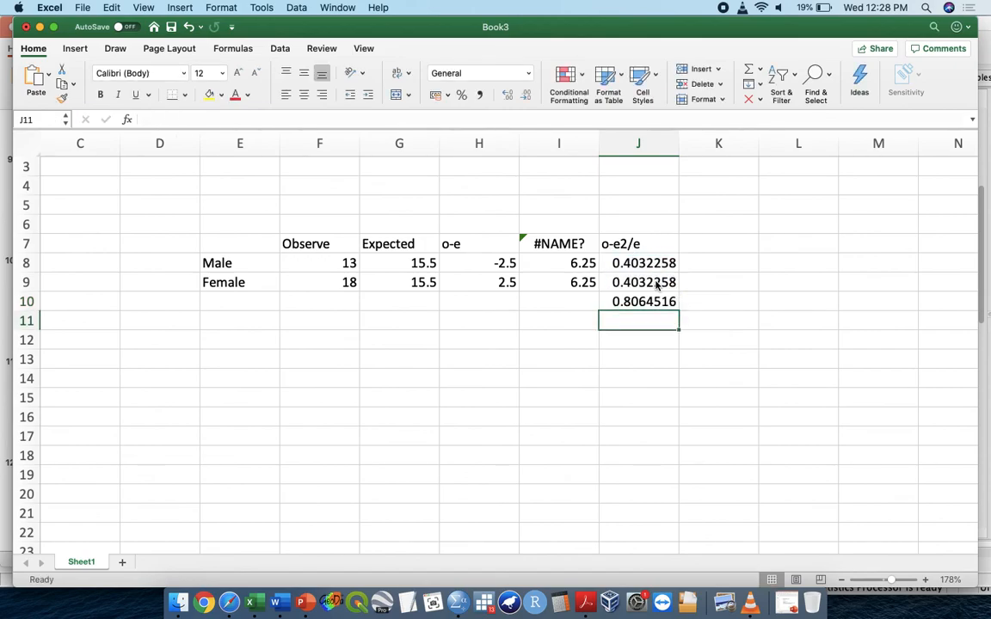
Compare the Chi-Square value in the SPSS Test Statistics output with the manual total in J10 of the Excel sheet.
{"action": "key", "text": "ctrl+Up"}
{"action": "left_click", "coordinate": [572, 155]}
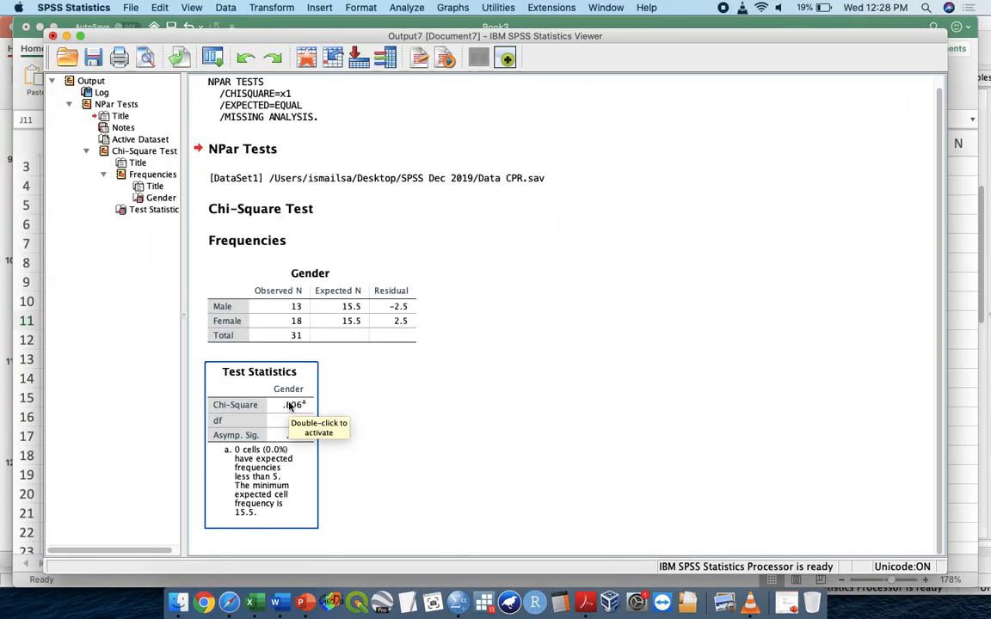
{"action": "key", "text": "ctrl+Up"}
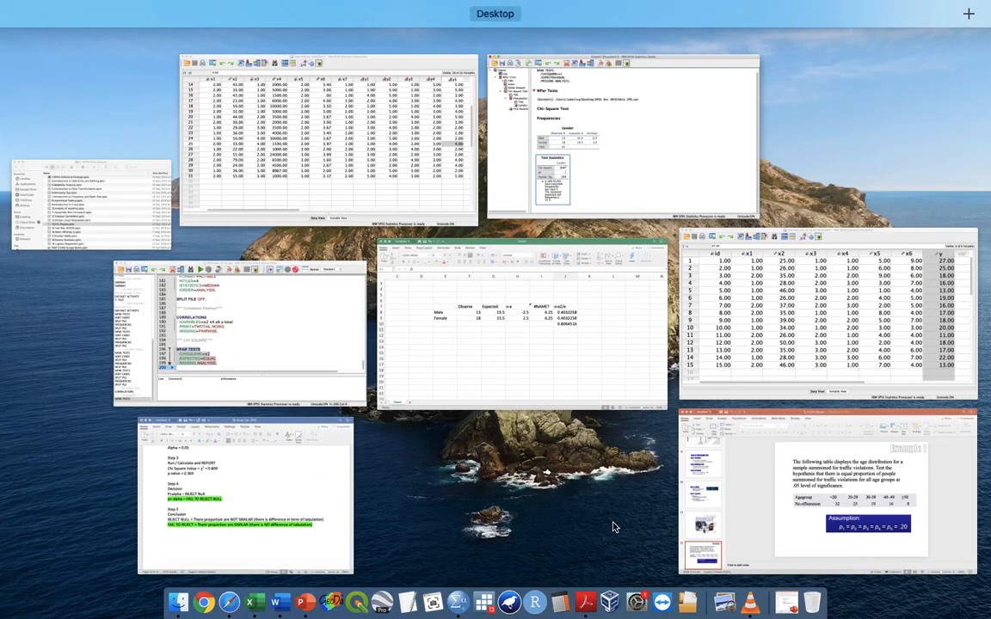
{"action": "left_click", "coordinate": [586, 282]}
{"action": "left_click", "coordinate": [639, 298]}
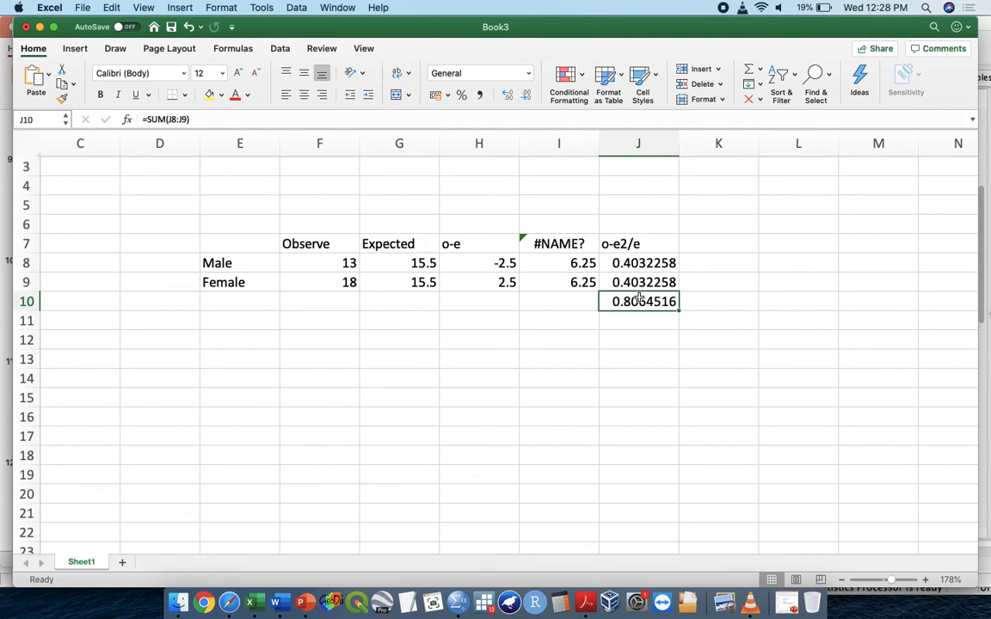
Search the web in Safari for a chi square table and open the ttable.org page from the image results.
{"action": "left_click", "coordinate": [229, 602]}
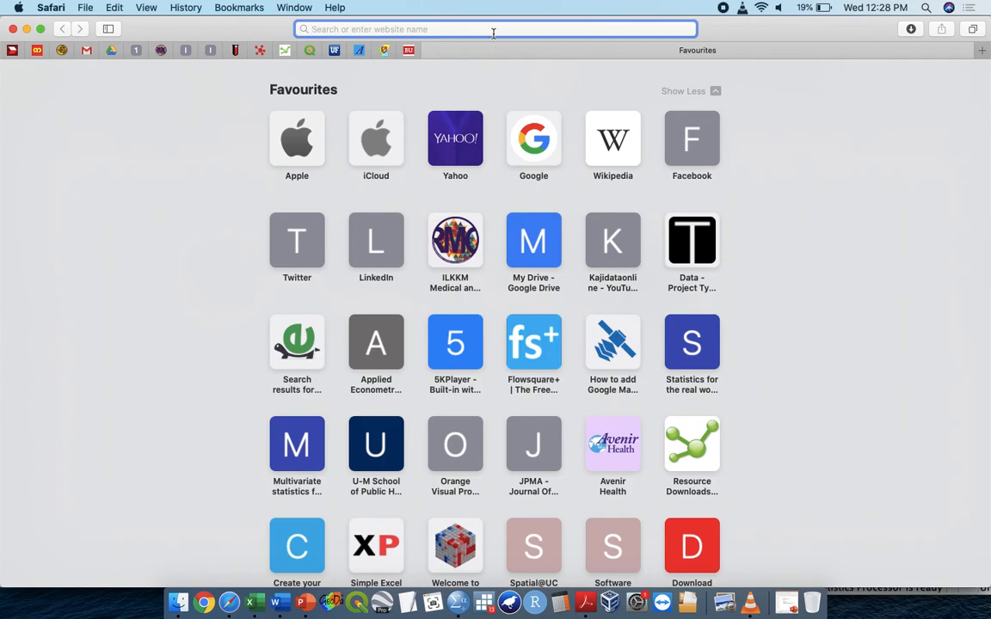
{"action": "type", "text": "chi square tab;e"}
{"action": "key", "text": "Return"}
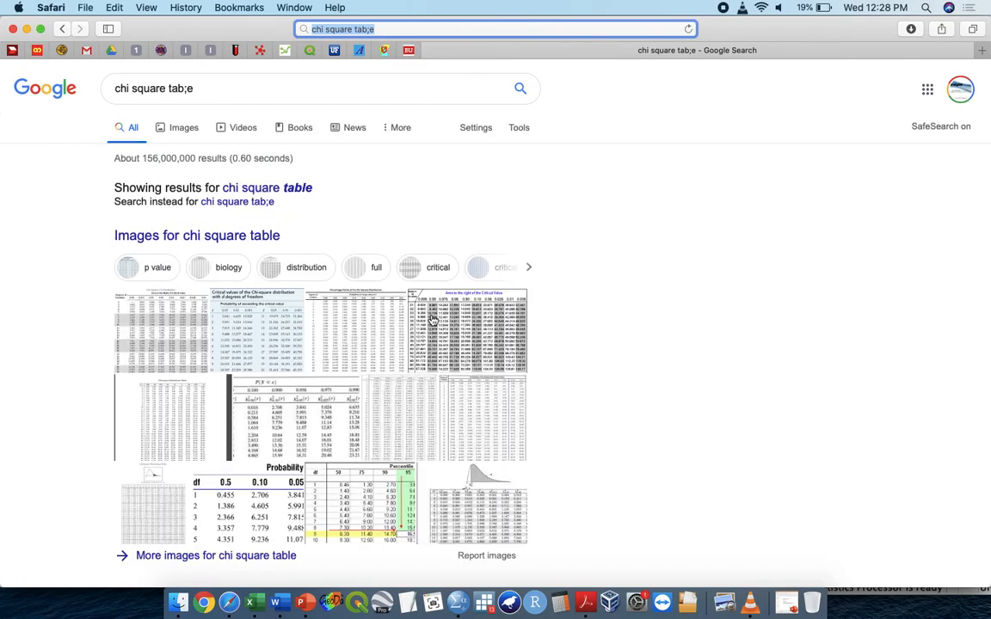
{"action": "left_click", "coordinate": [432, 321]}
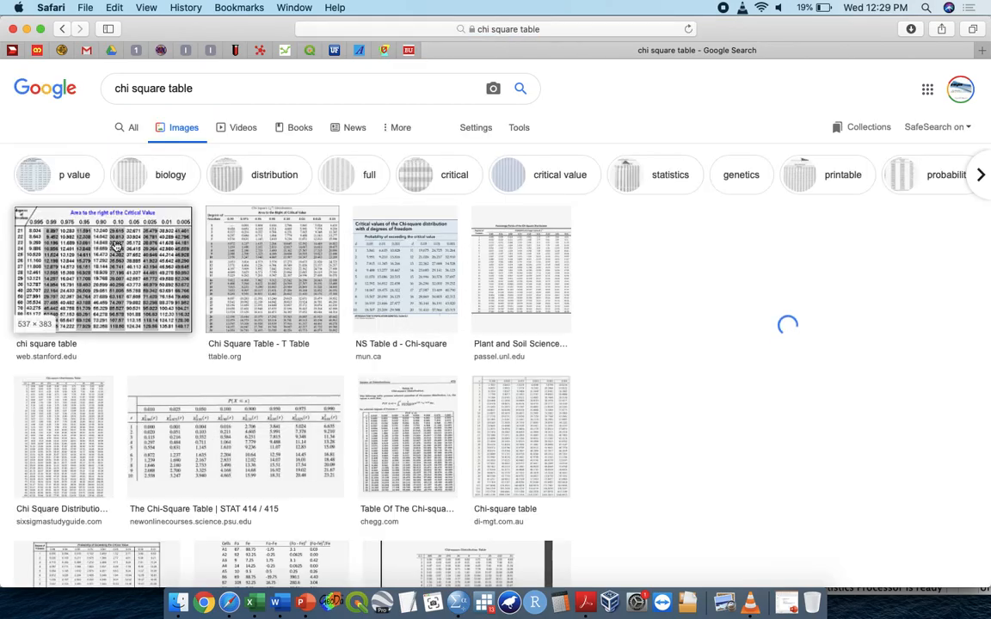
{"action": "left_click", "coordinate": [116, 246]}
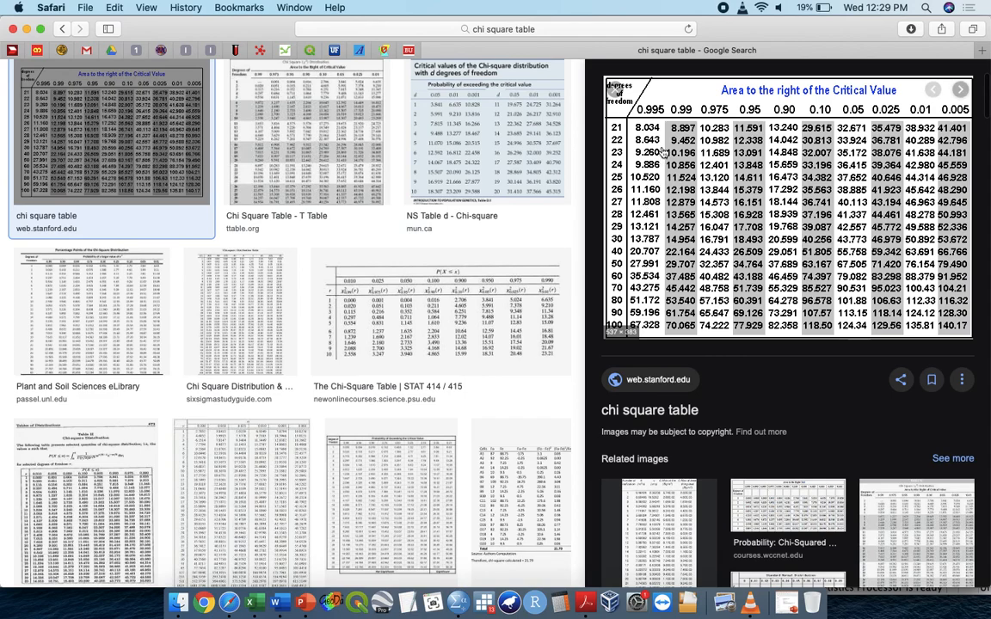
{"action": "left_click", "coordinate": [319, 137]}
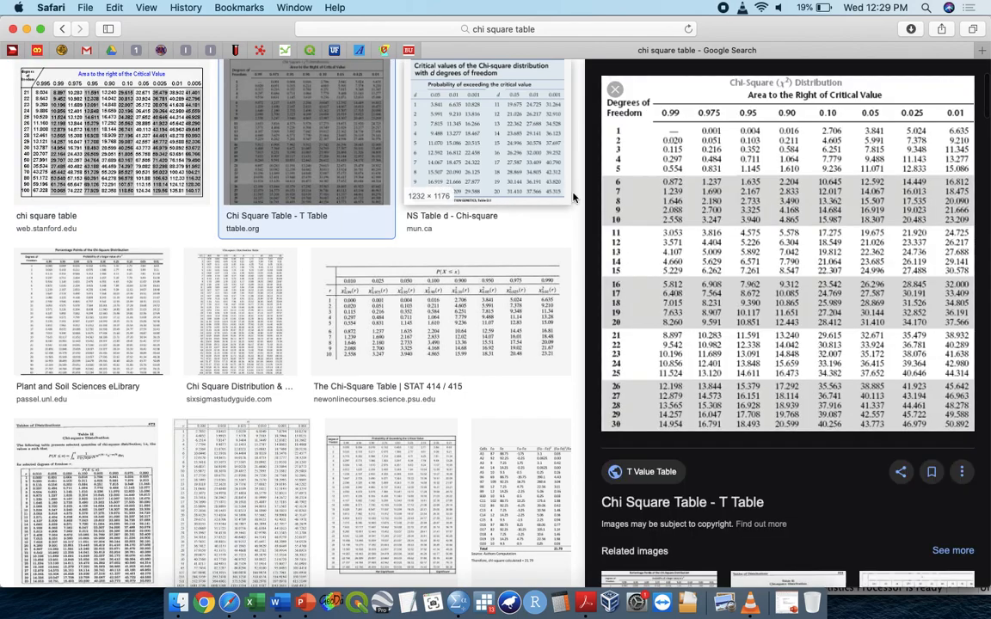
{"action": "left_click", "coordinate": [767, 206]}
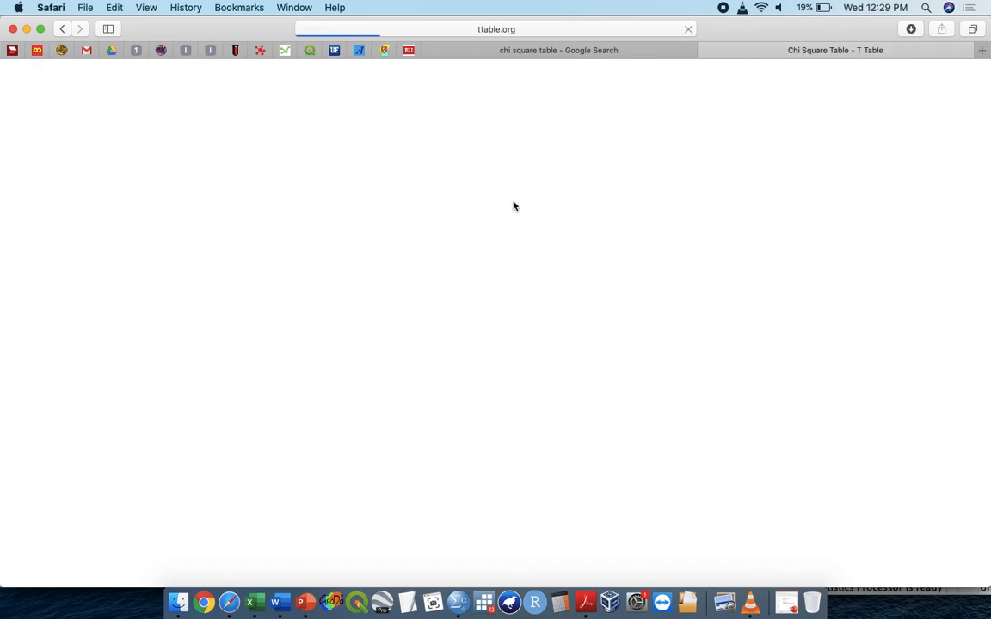
Look up the critical value for 1 degree of freedom at 0.05 in the Chi-Square Distribution table.
{"action": "scroll", "coordinate": [534, 245], "scroll_direction": "down", "scroll_amount": 10}
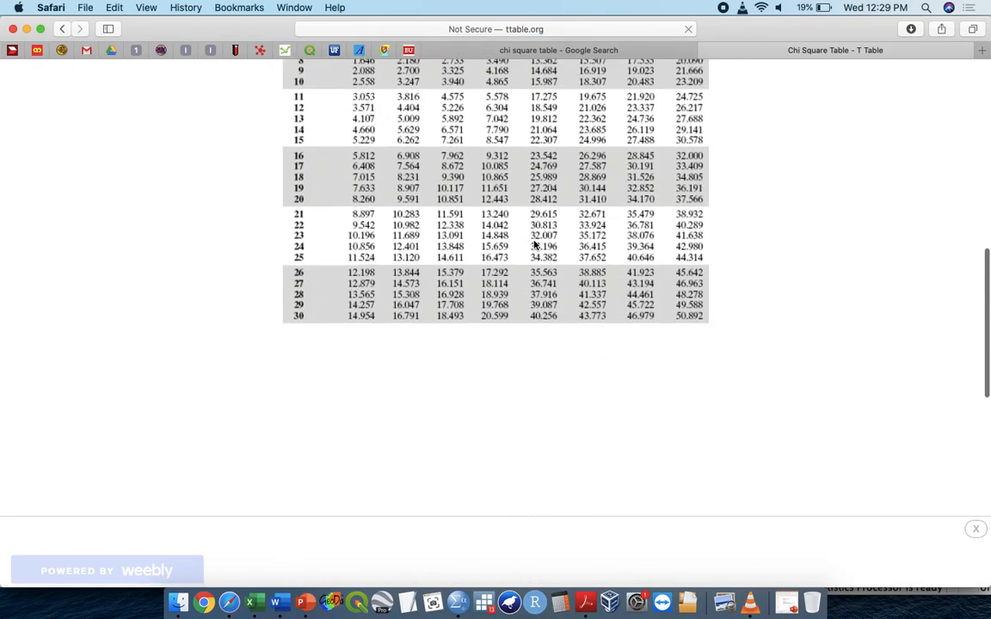
{"action": "scroll", "coordinate": [533, 246], "scroll_direction": "up", "scroll_amount": 5}
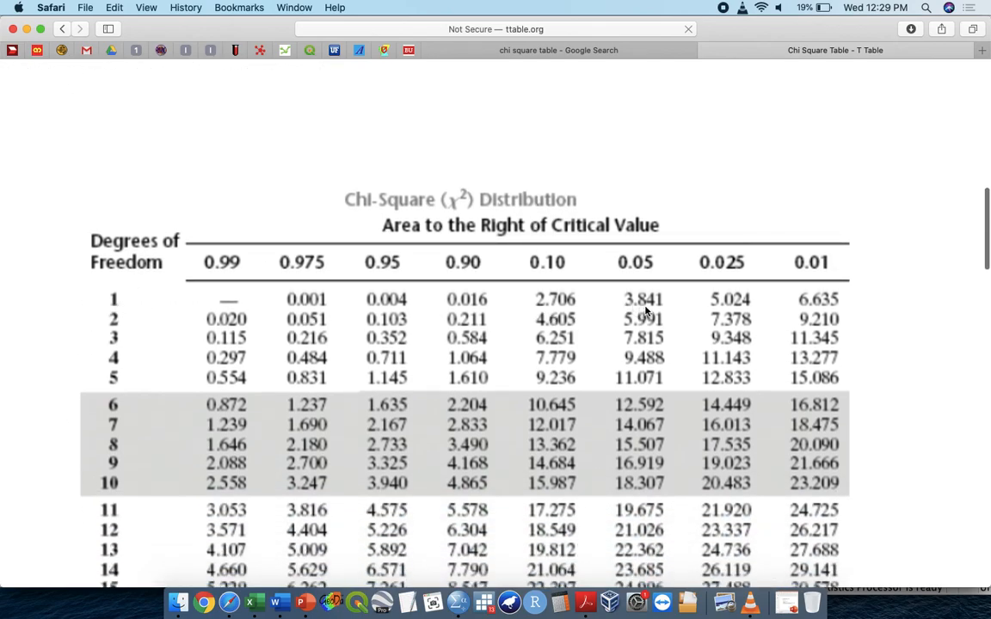
{"action": "scroll", "coordinate": [655, 307], "scroll_direction": "up", "scroll_amount": 5}
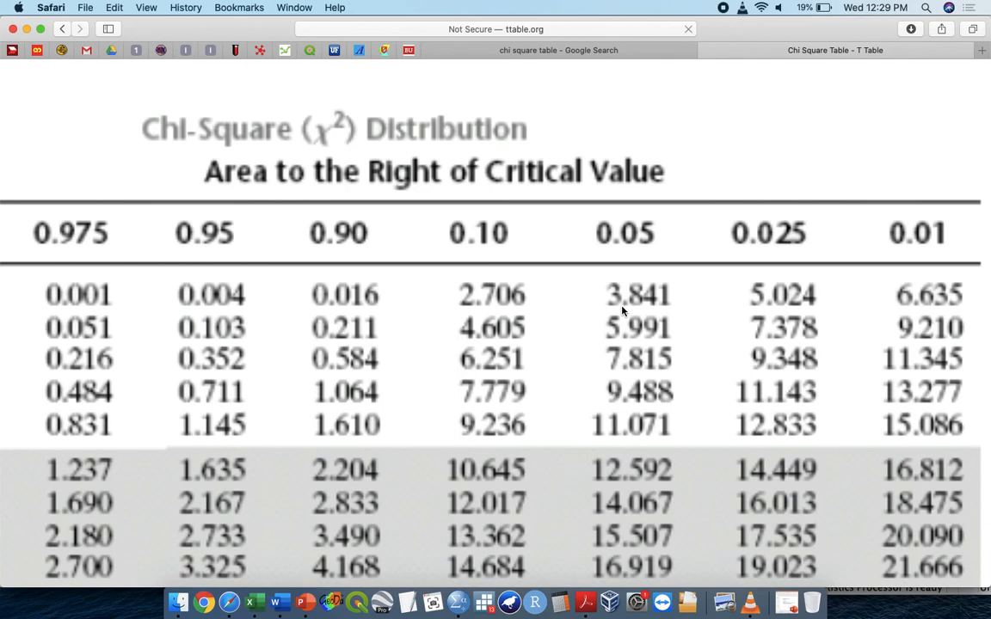
Review the Step 4 decision in the Word document, close the ttable.org page and minimise the Safari window.
{"action": "key", "text": "ctrl+Up"}
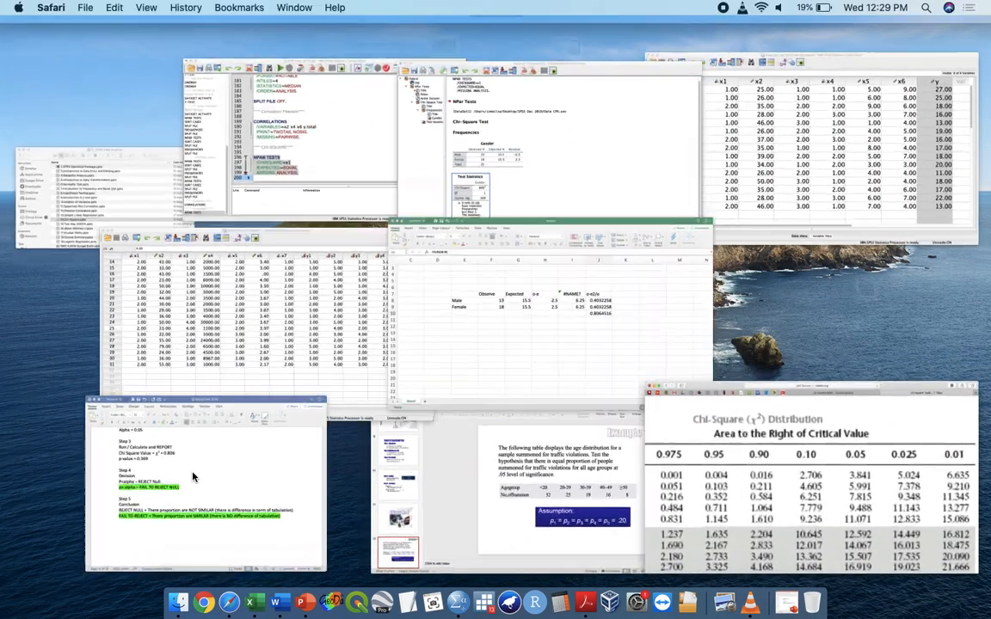
{"action": "left_click", "coordinate": [192, 477]}
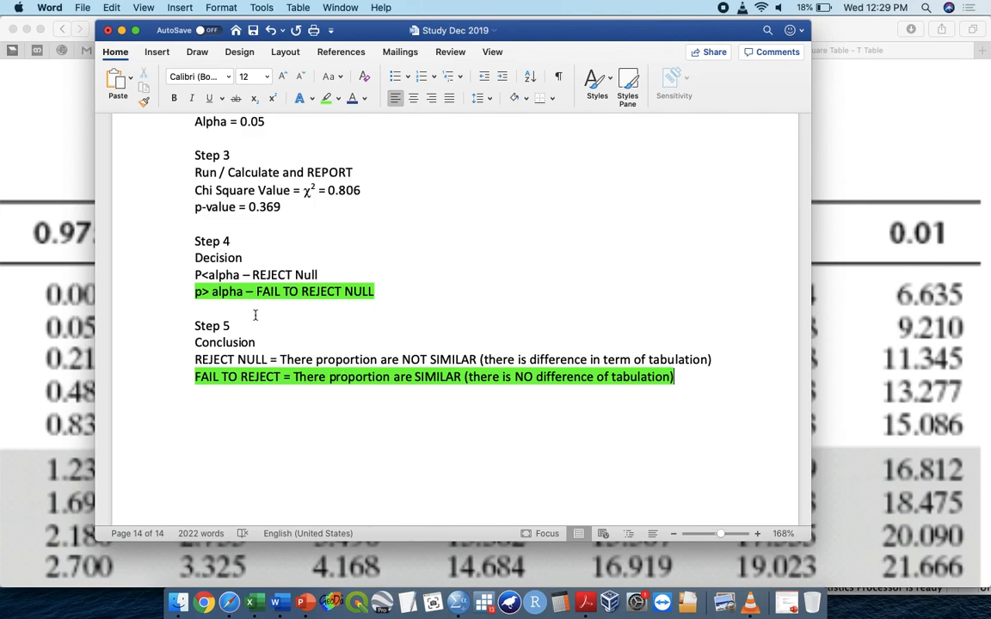
{"action": "left_click", "coordinate": [840, 286]}
{"action": "scroll", "coordinate": [840, 286], "scroll_direction": "down", "scroll_amount": 5}
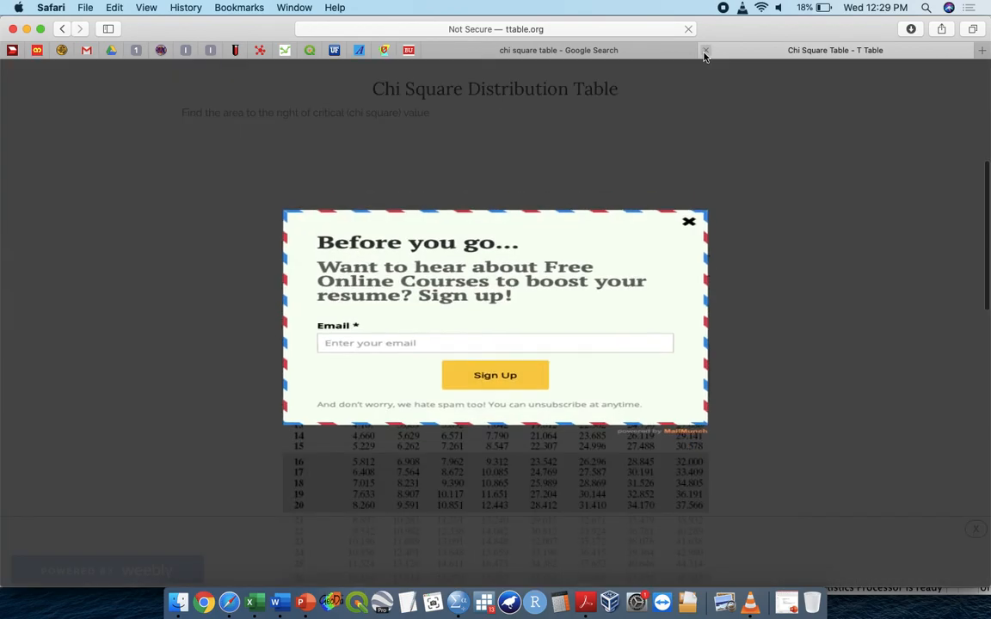
{"action": "left_click", "coordinate": [704, 51]}
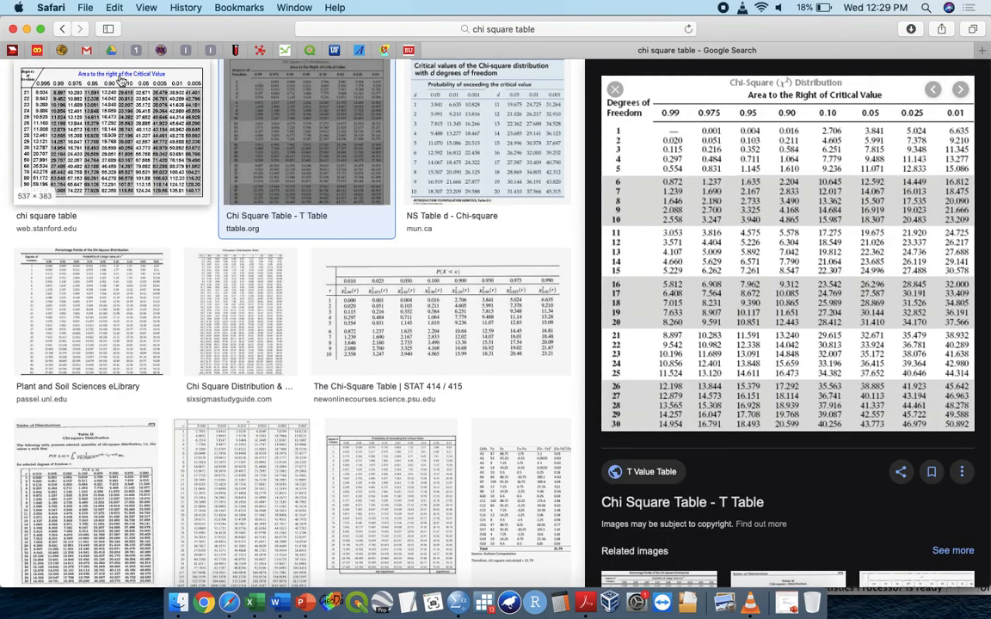
{"action": "left_click", "coordinate": [26, 30]}
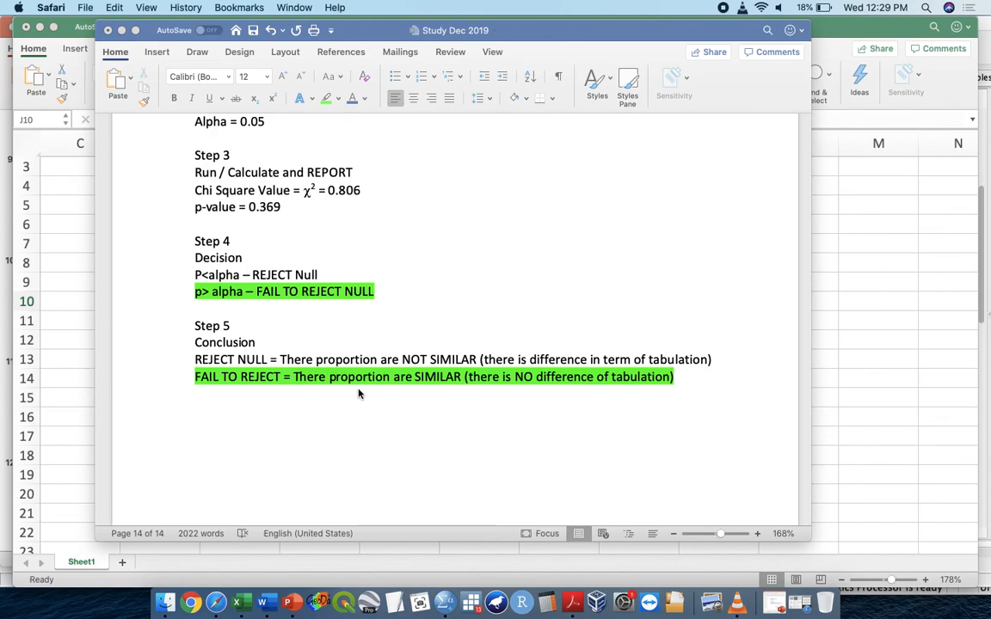
Begin the conclusion below Step 5: "There are similar propotion of the male and female distribution among the samples at the level of significant p<0.05".
{"action": "left_click", "coordinate": [491, 394]}
{"action": "key", "text": "Return"}
{"action": "type", "text": "The r"}
{"action": "key", "text": "BackSpace"}
{"action": "key", "text": "BackSpace"}
{"action": "type", "text": "r"}
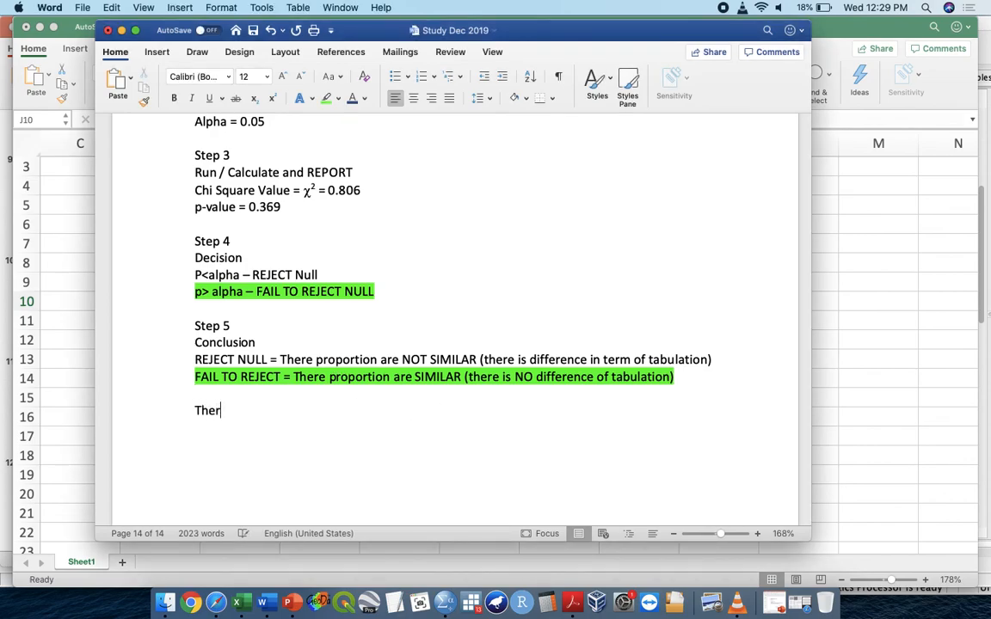
{"action": "type", "text": "e are "}
{"action": "type", "text": "similar propotio"}
{"action": "type", "text": "n of the male and f"}
{"action": "type", "text": "emale distri"}
{"action": "type", "text": "bution among t"}
{"action": "type", "text": "he samples at t"}
{"action": "type", "text": "he level of sign"}
{"action": "type", "text": "ificant p<0.0"}
{"action": "type", "text": "5"}
{"action": "key", "text": "BackSpace"}
{"action": "key", "text": "BackSpace"}
{"action": "key", "text": "BackSpace"}
Complete the conclusion sentence with ", where the x2 = 0.806 and the p-value = 0.369." and add two line breaks.
{"action": "type", "text": ".05, where the x2 = 0.80"}
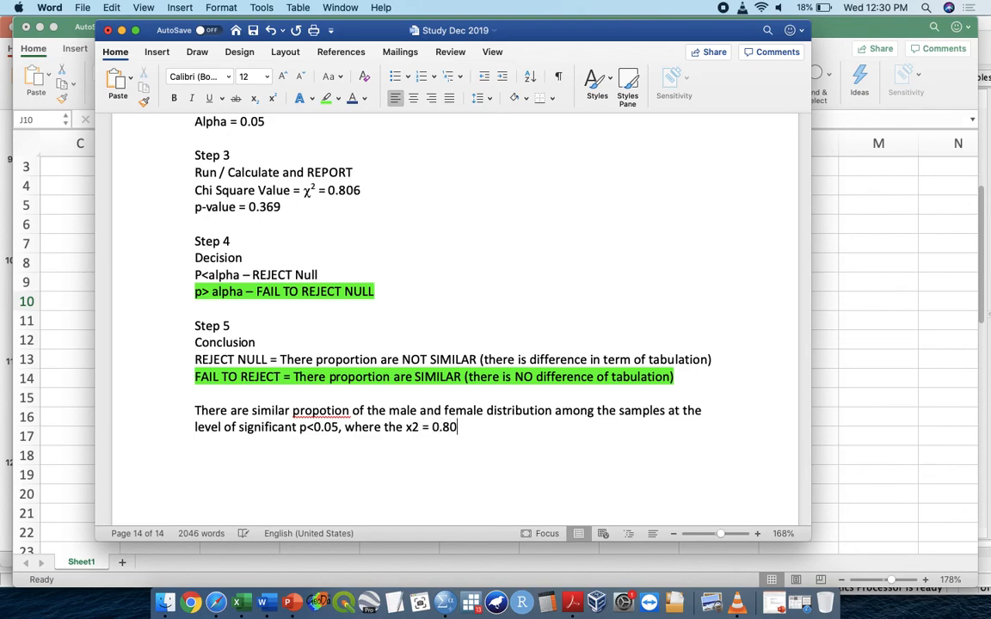
{"action": "type", "text": "6 and the p-value = "}
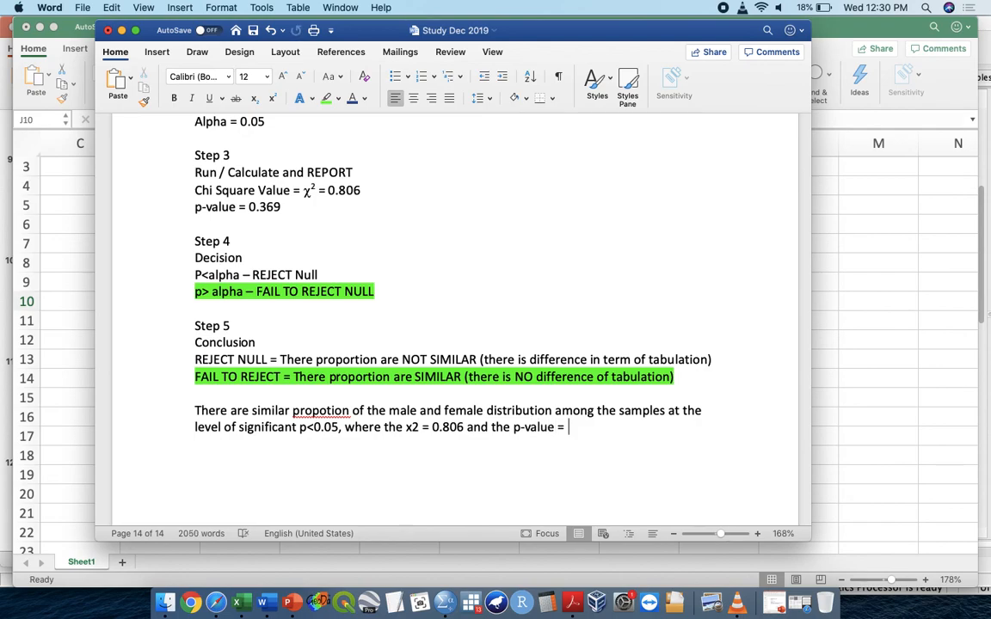
{"action": "type", "text": "0.369"}
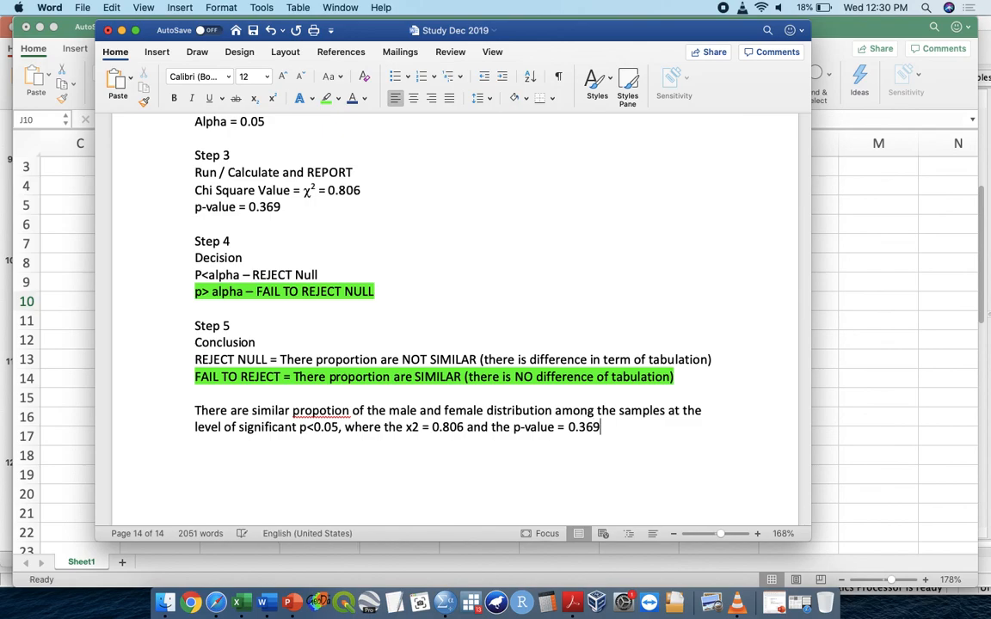
{"action": "type", "text": "."}
{"action": "key", "text": "Return"}
{"action": "key", "text": "Return"}
Correct the misspelled word "propotion" to "proportion" in the conclusion and save the document.
{"action": "right_click", "coordinate": [328, 409]}
{"action": "left_click", "coordinate": [399, 356]}
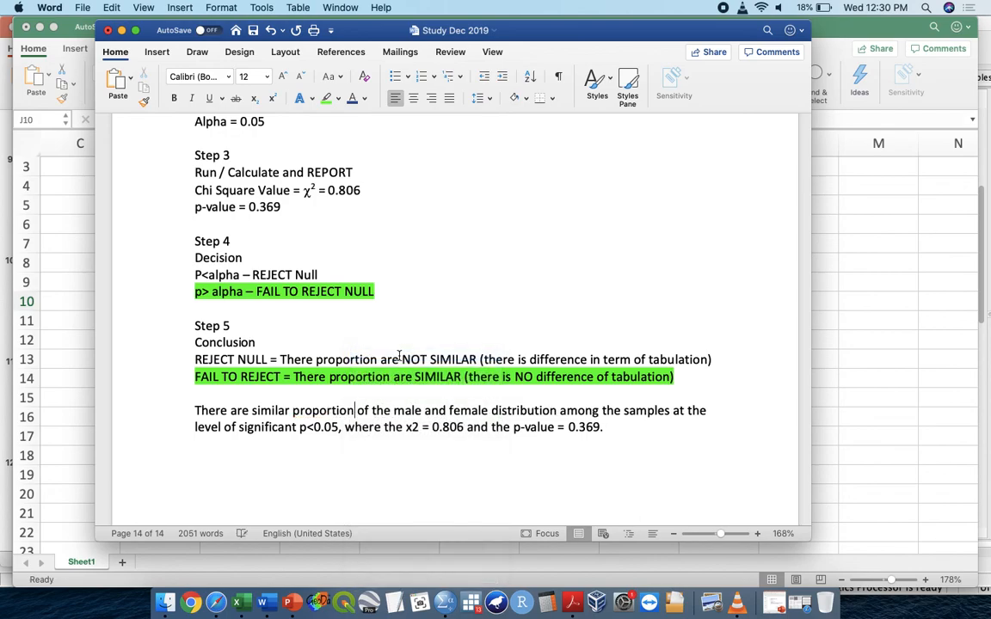
{"action": "key", "text": "super+s"}
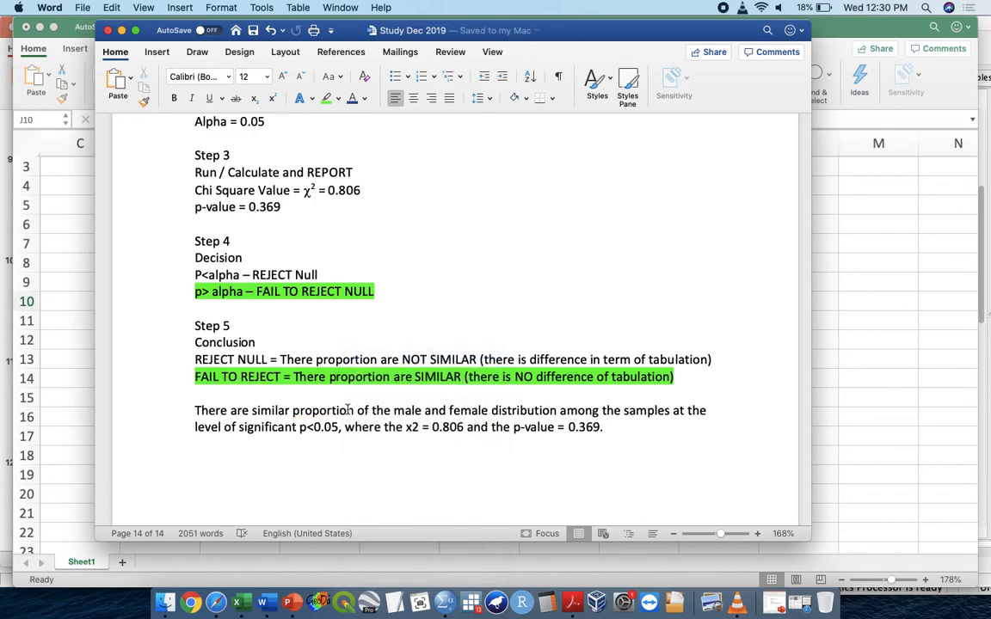